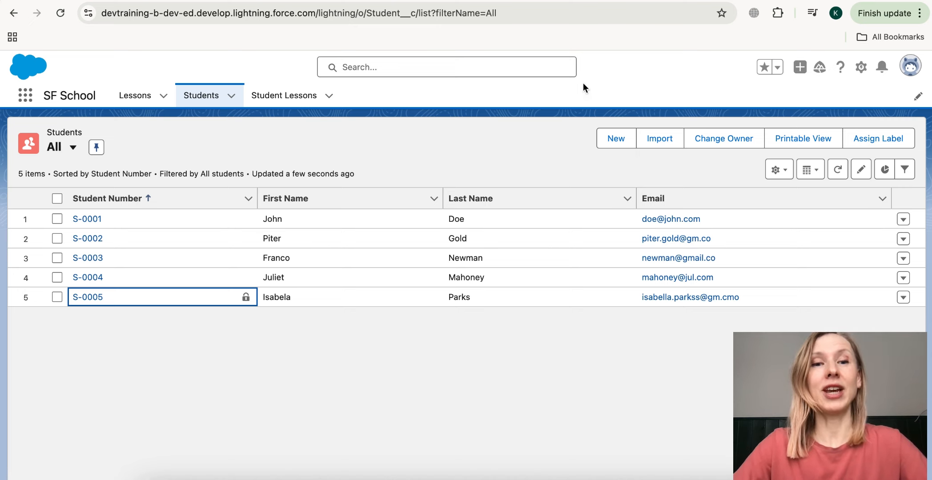
- Switch to the Students spreadsheet in Google Sheets and review its First Name, Last Name and Email columns
left_click(599, 1)
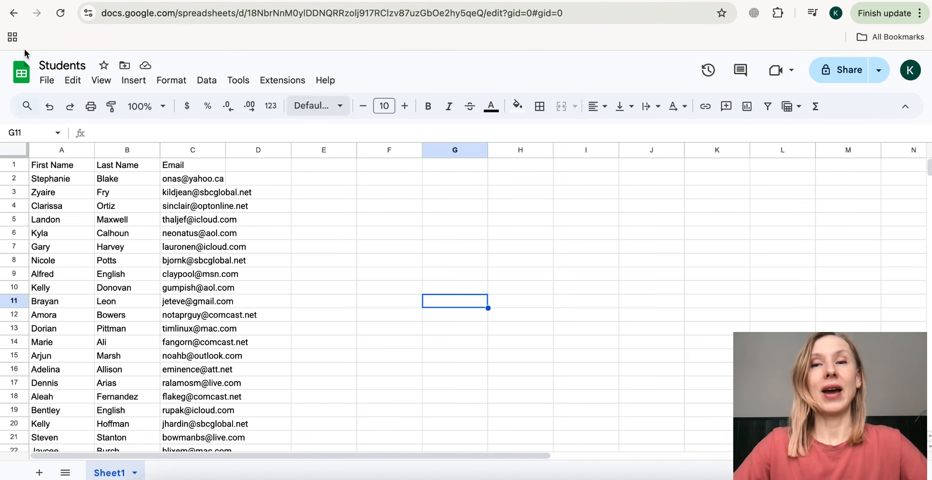
scroll(103, 266, "down", 5)
scroll(102, 279, "up", 5)
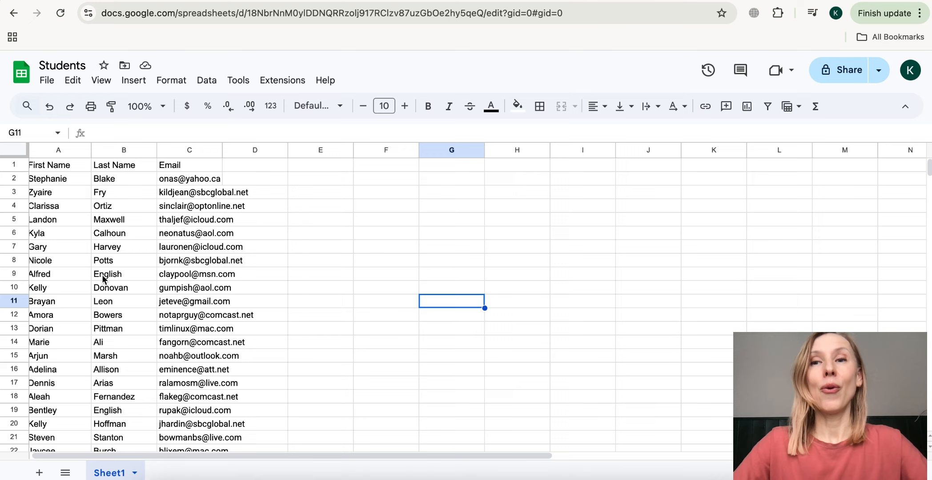
scroll(103, 279, "down", 1)
scroll(103, 279, "up", 1)
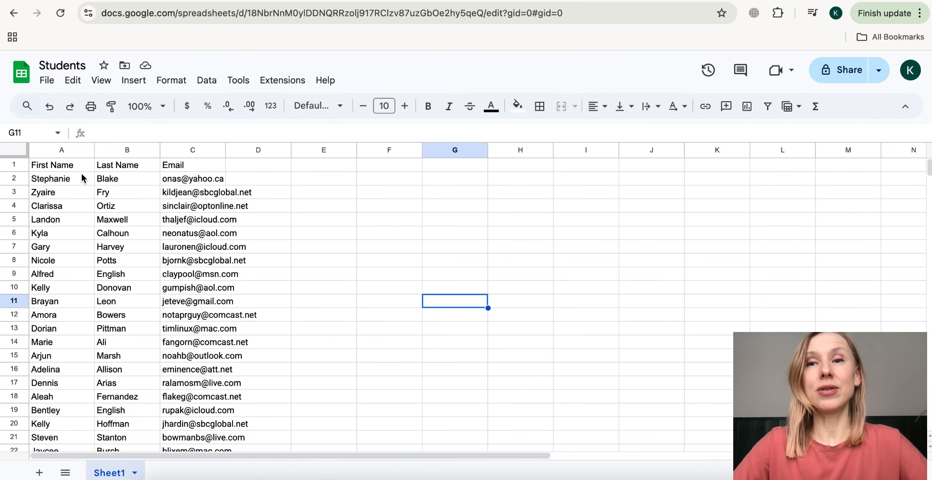
left_click(56, 178)
double_click(56, 178)
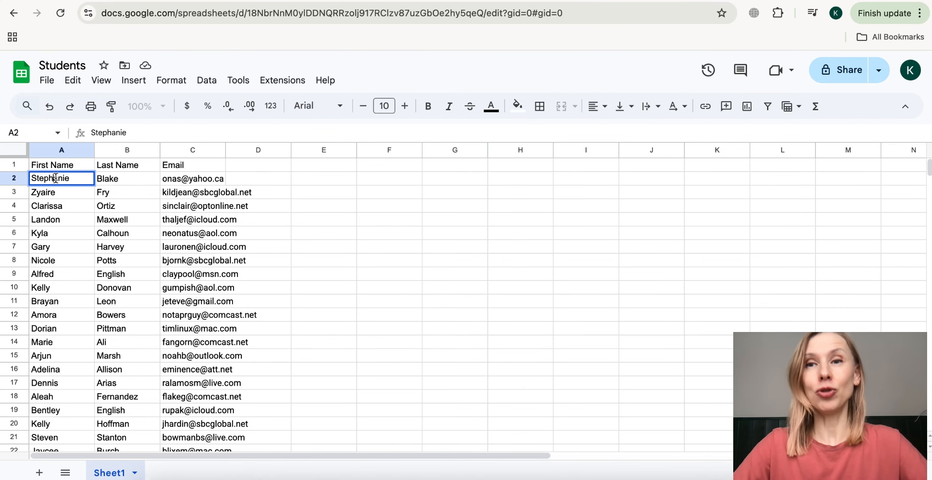
double_click(55, 179)
double_click(112, 179)
double_click(111, 178)
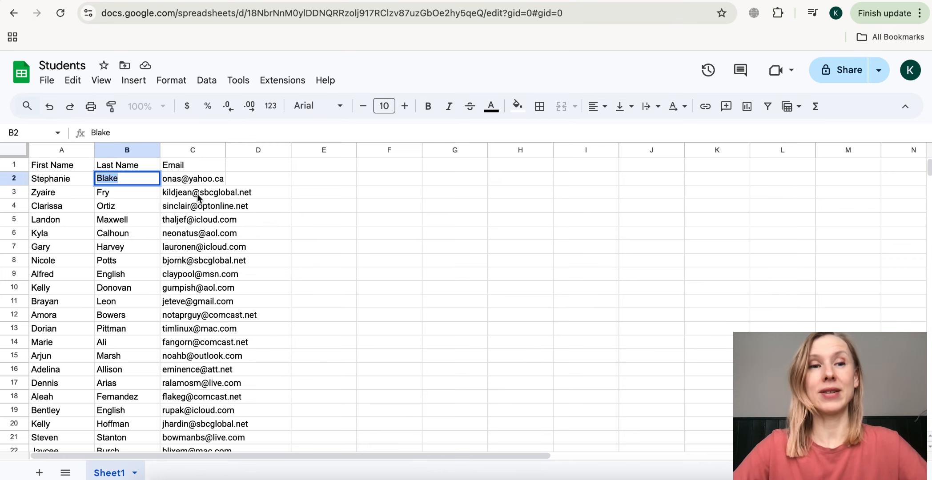
- Download the Students sheet as a Comma Separated Values (.csv) file
left_click(366, 284)
left_click(46, 80)
mouse_move(94, 241)
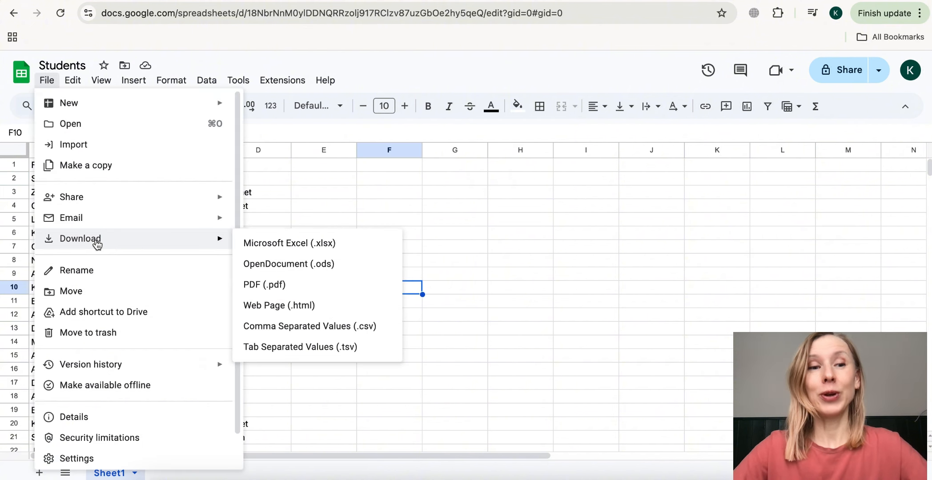
left_click(334, 327)
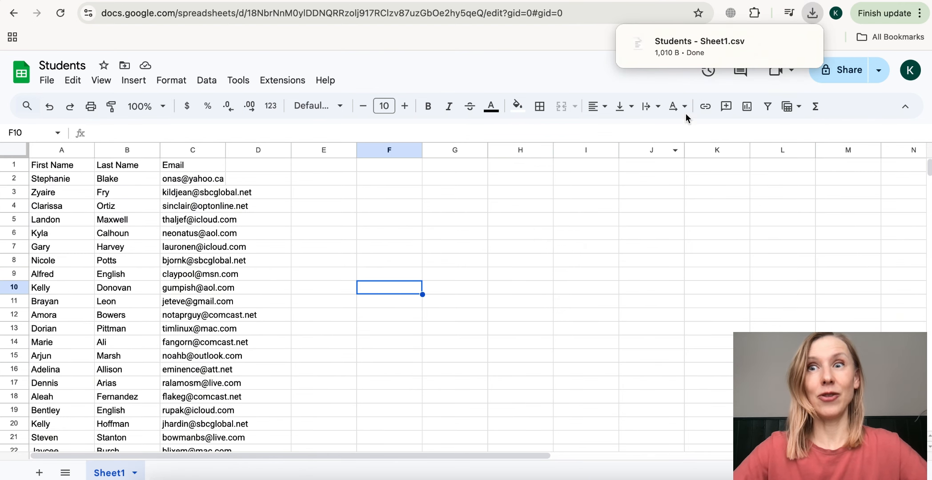
left_click(609, 246)
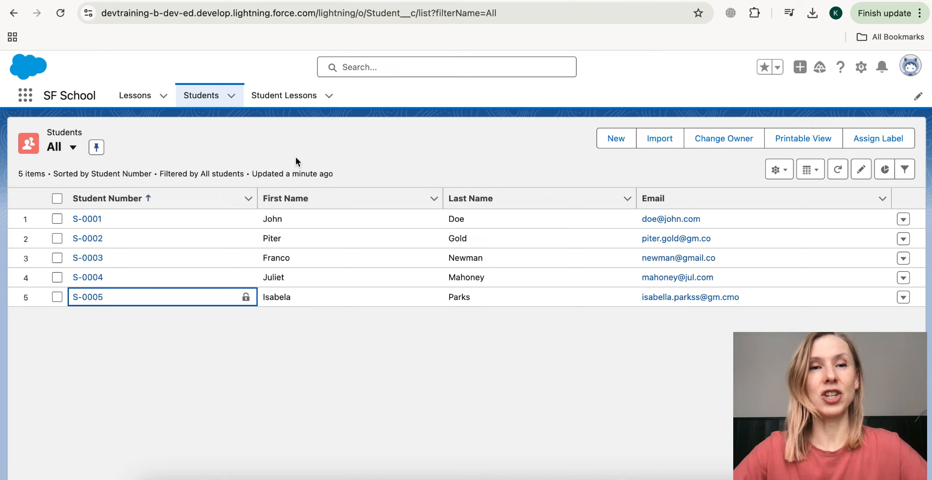
- Open Setup in Salesforce, search its contents for "impo" and open the Data Import Wizard page
left_click(861, 69)
left_click(788, 116)
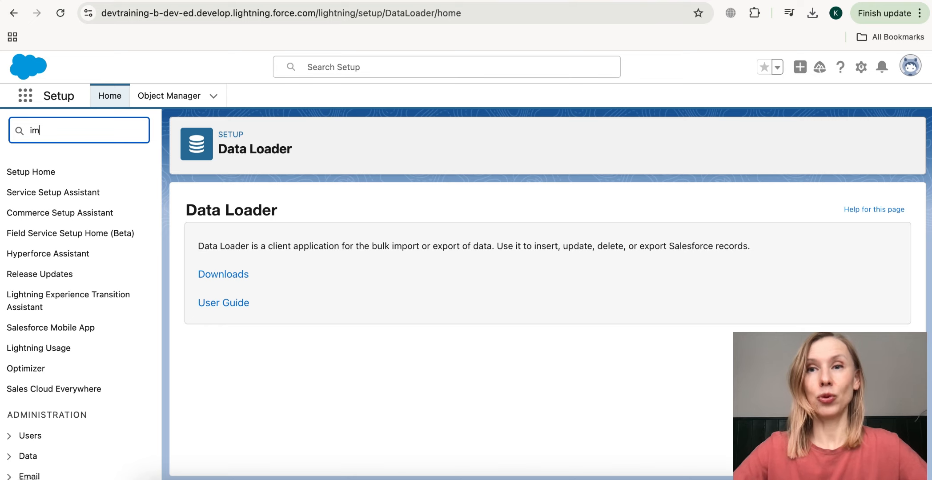
type("po")
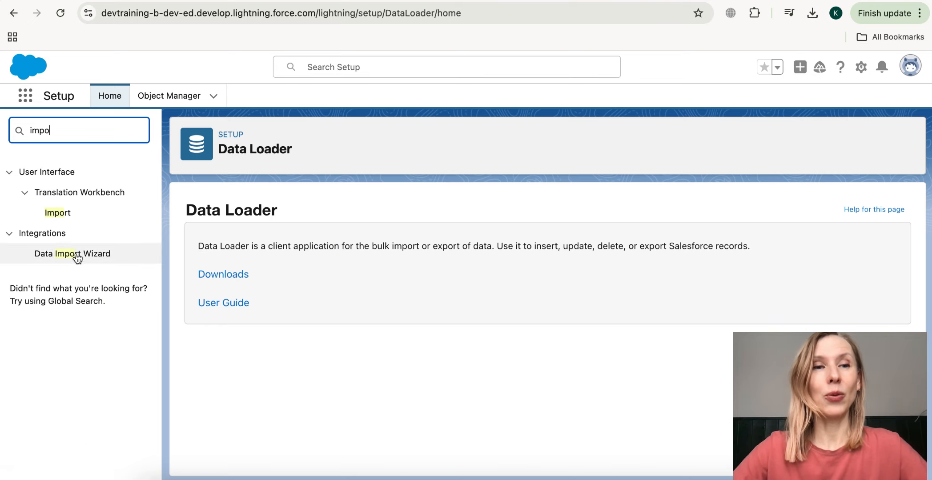
left_click(77, 257)
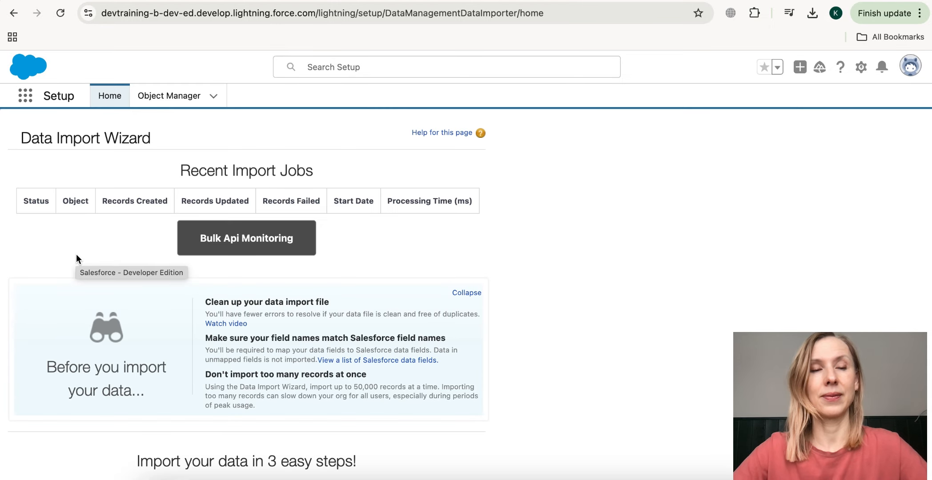
- Launch the Data Import Wizard from its introduction page
scroll(269, 359, "down", 3)
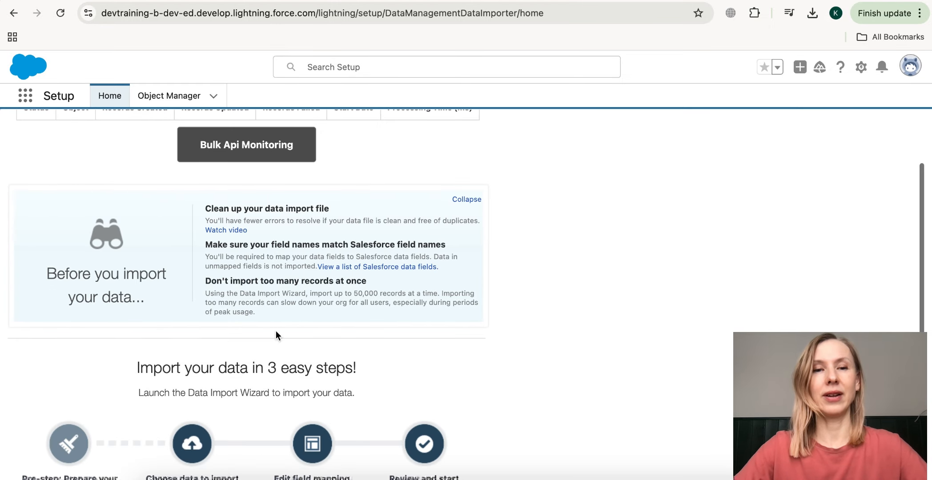
scroll(268, 258, "down", 3)
scroll(255, 279, "down", 3)
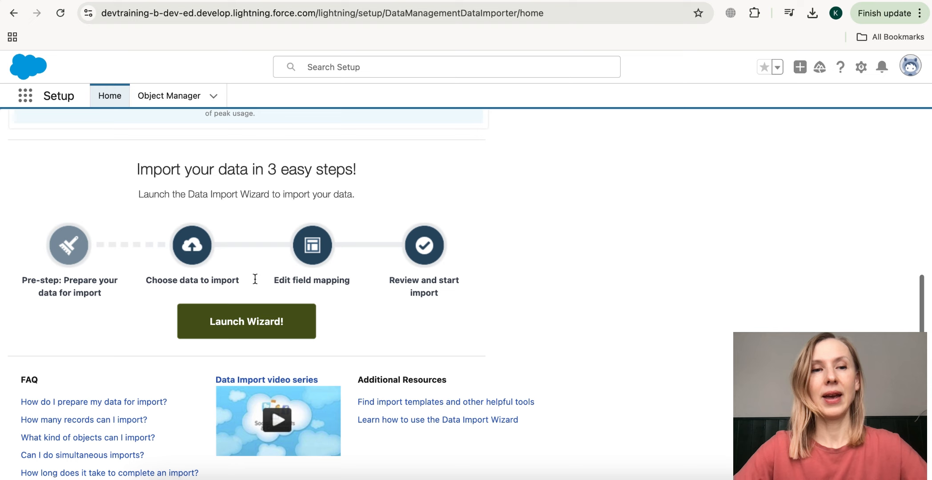
scroll(254, 328, "up", 7)
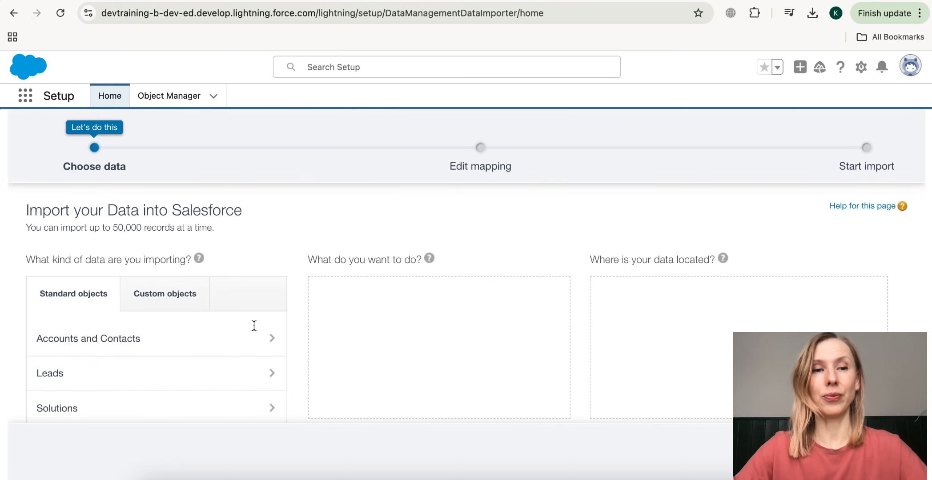
- Choose the Students custom object as the kind of data to import
scroll(254, 326, "down", 2)
scroll(254, 326, "up", 2)
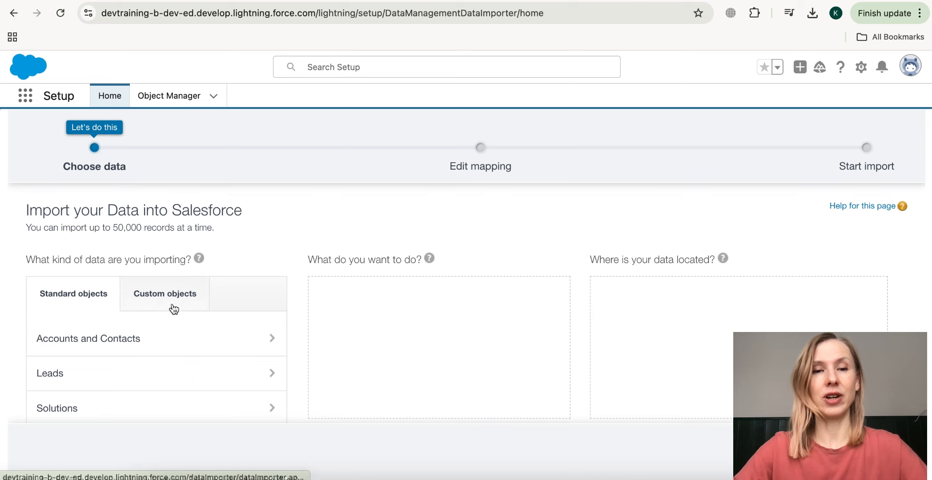
left_click(174, 308)
scroll(173, 307, "down", 3)
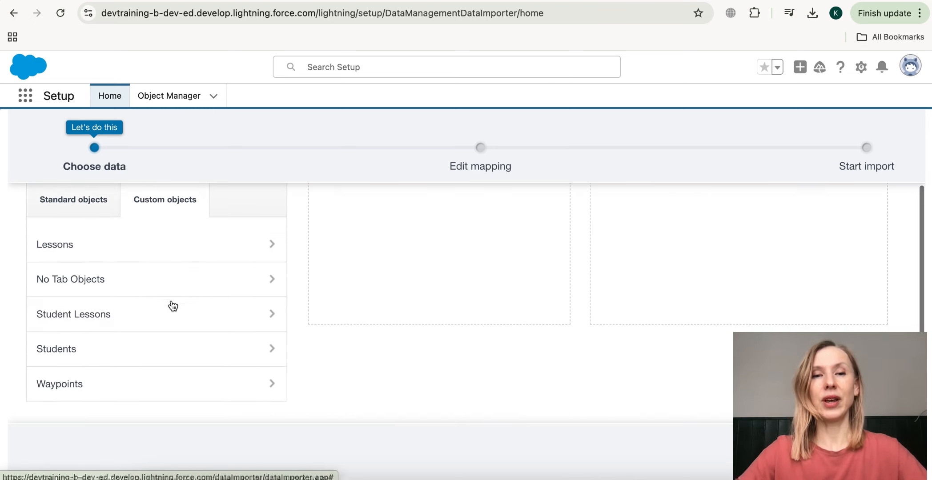
left_click(122, 361)
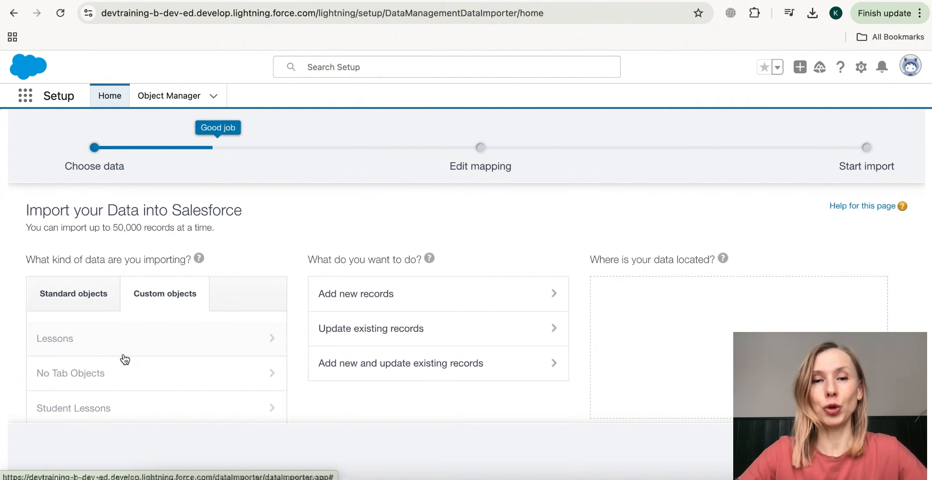
- Choose to add new records matched by Name, leaving the record owner field at None
left_click(371, 302)
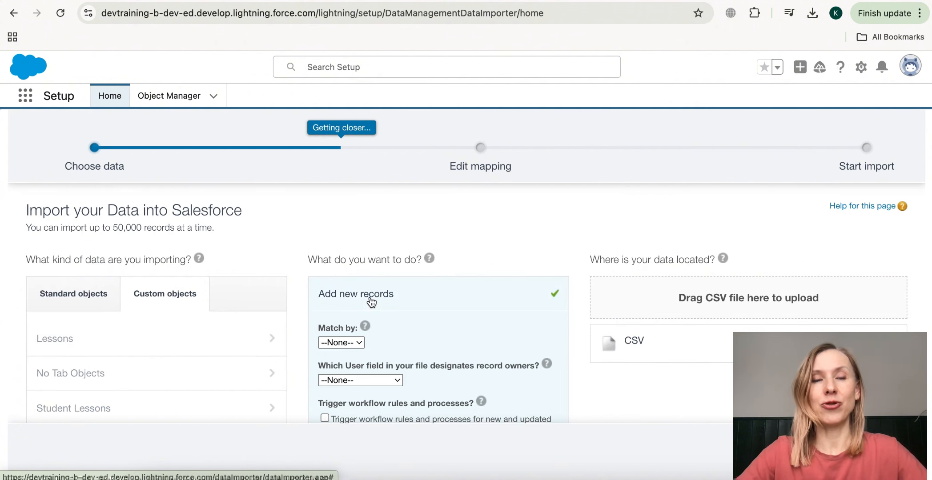
scroll(372, 302, "down", 3)
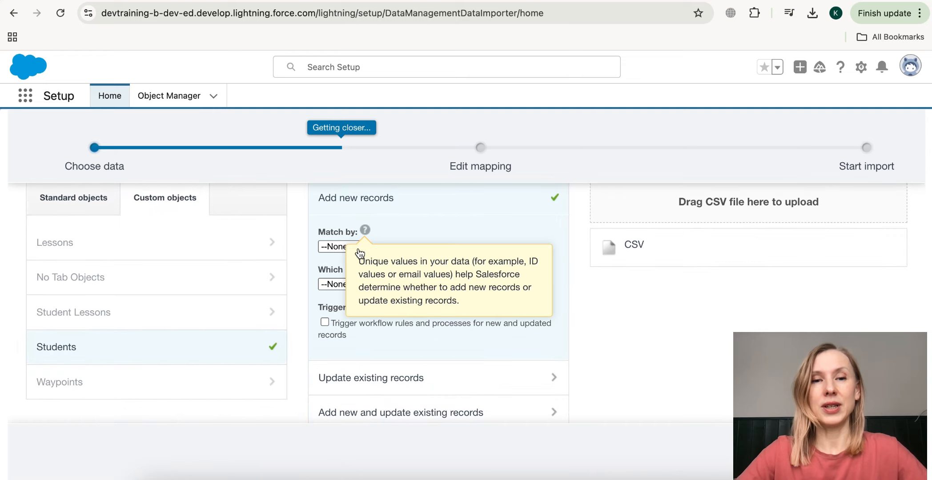
left_click(335, 247)
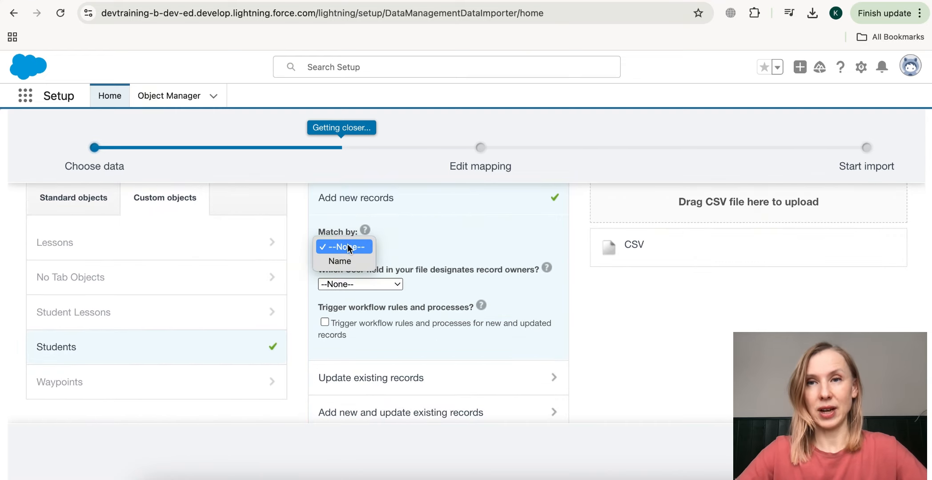
left_click(351, 261)
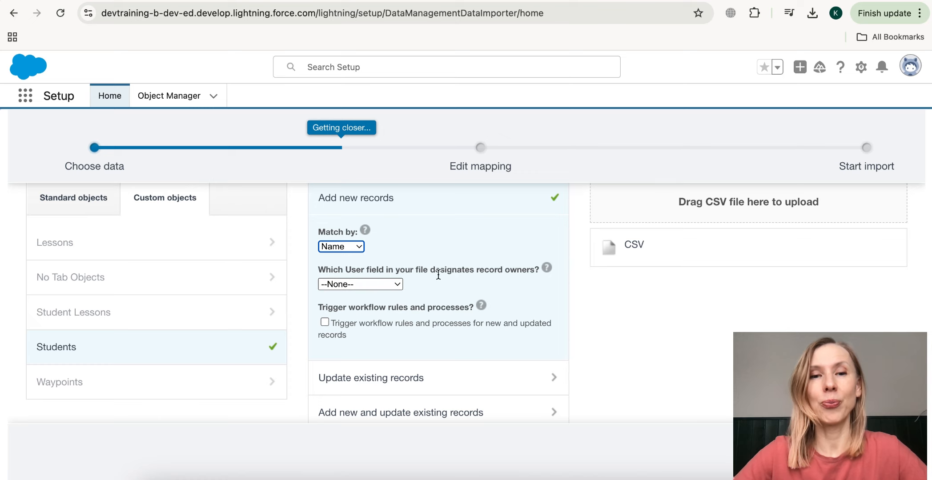
left_click(399, 282)
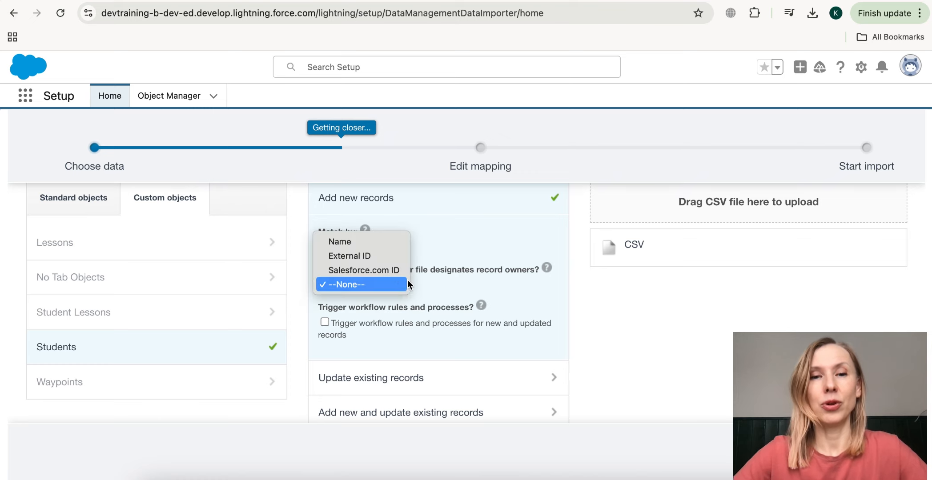
left_click(455, 279)
- Select Students - Sheet1.csv from Downloads as the CSV source and continue to field mapping
scroll(455, 280, "down", 1)
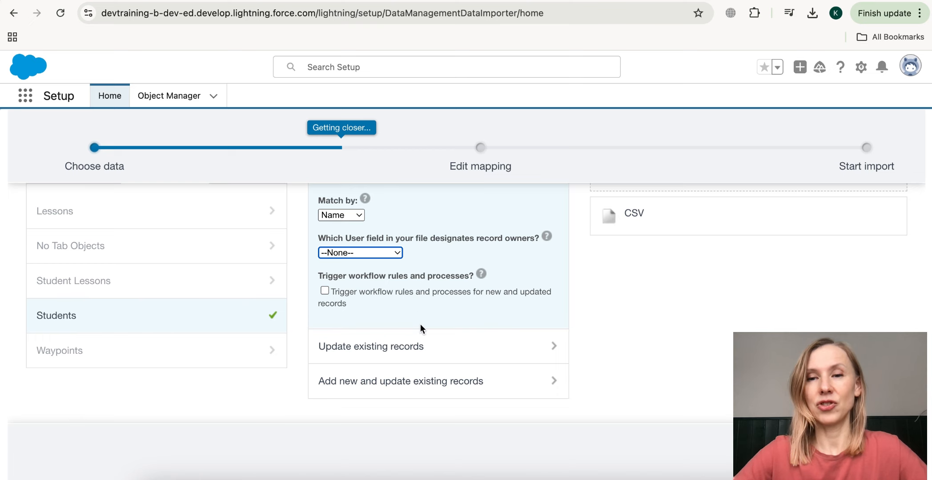
scroll(631, 271, "up", 2)
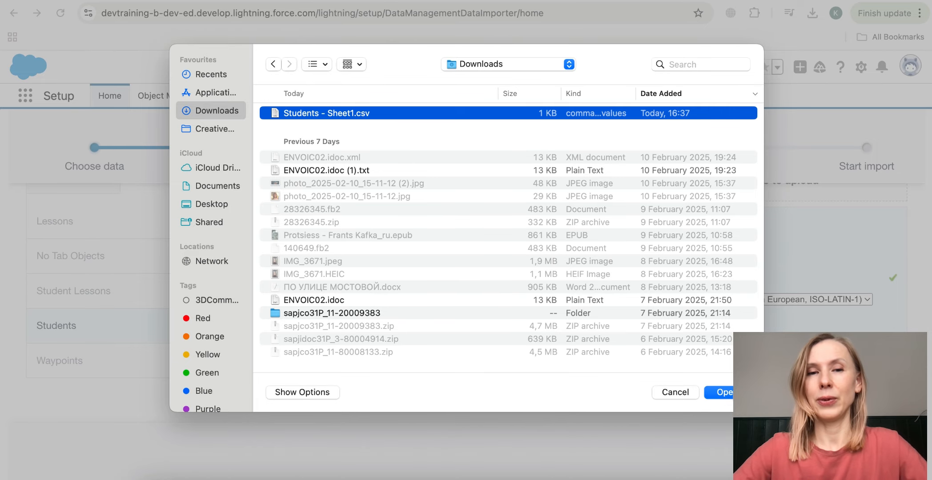
left_click(738, 393)
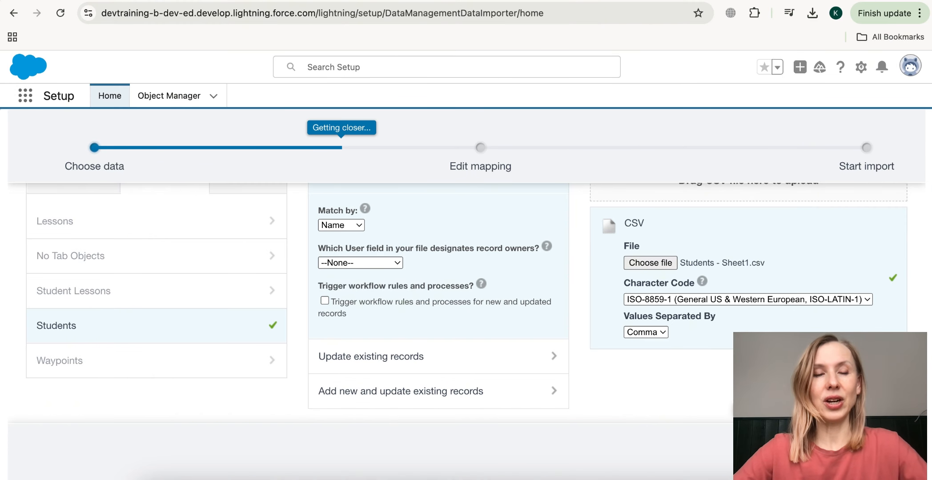
left_click(882, 451)
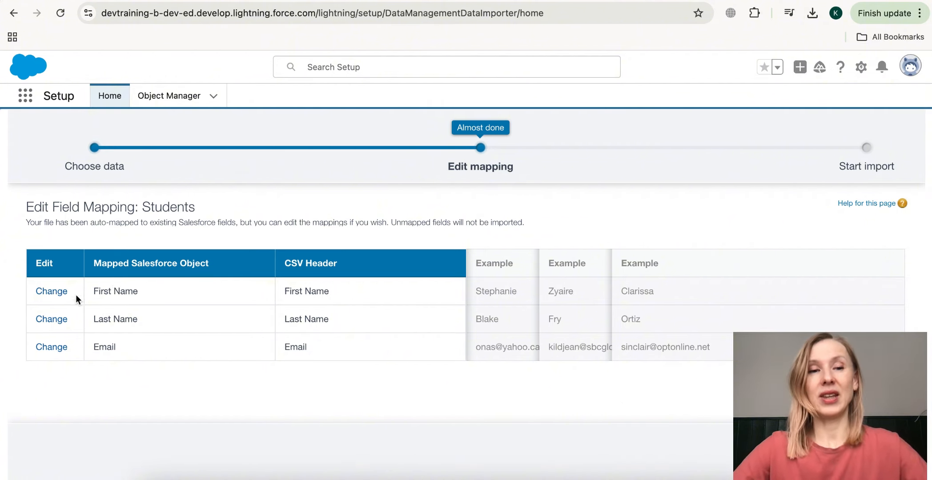
- Change the mapping of the CSV's Email column from the Email field to First Name
scroll(107, 303, "down", 2)
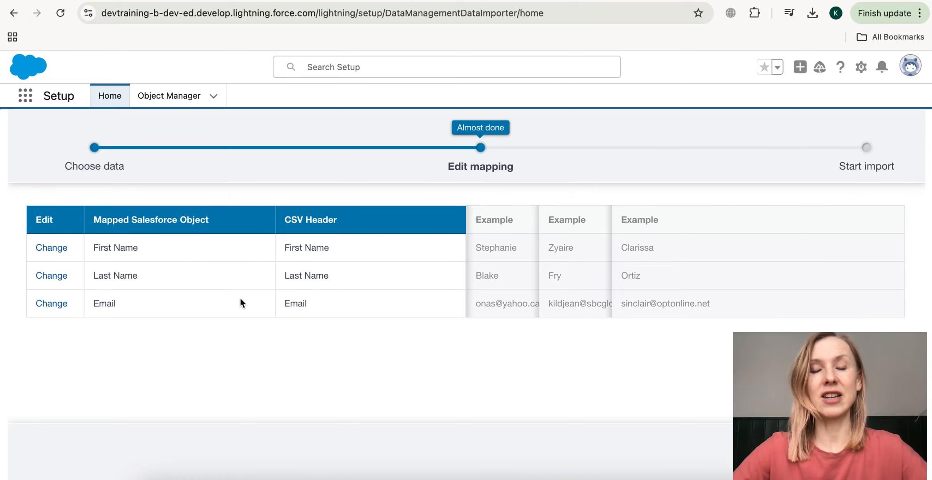
double_click(297, 304)
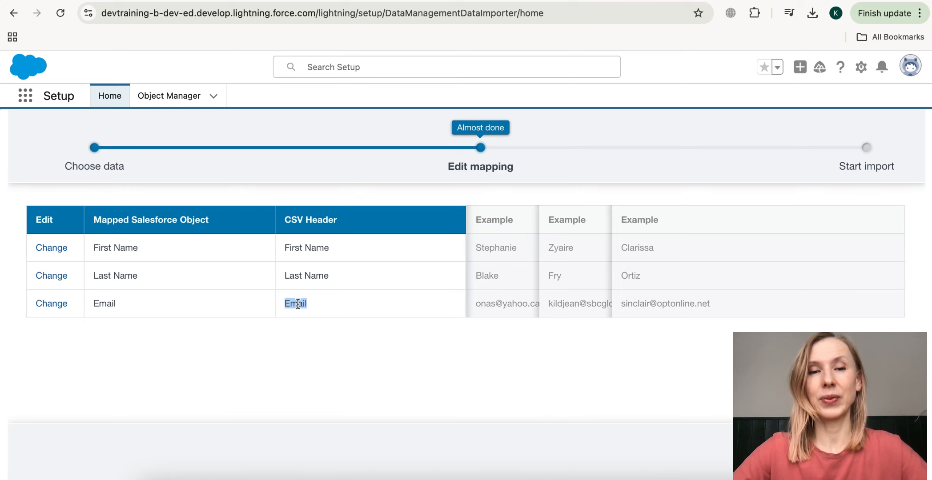
left_click(303, 304)
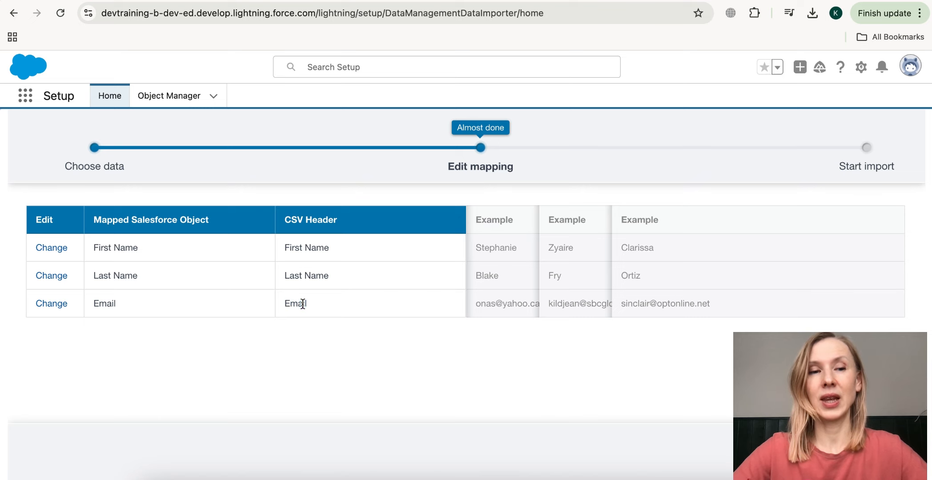
left_click(58, 303)
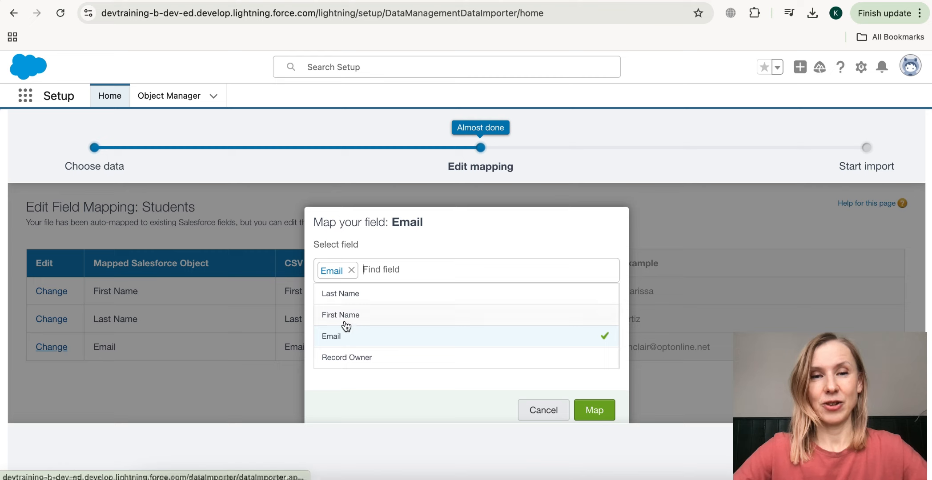
left_click(339, 347)
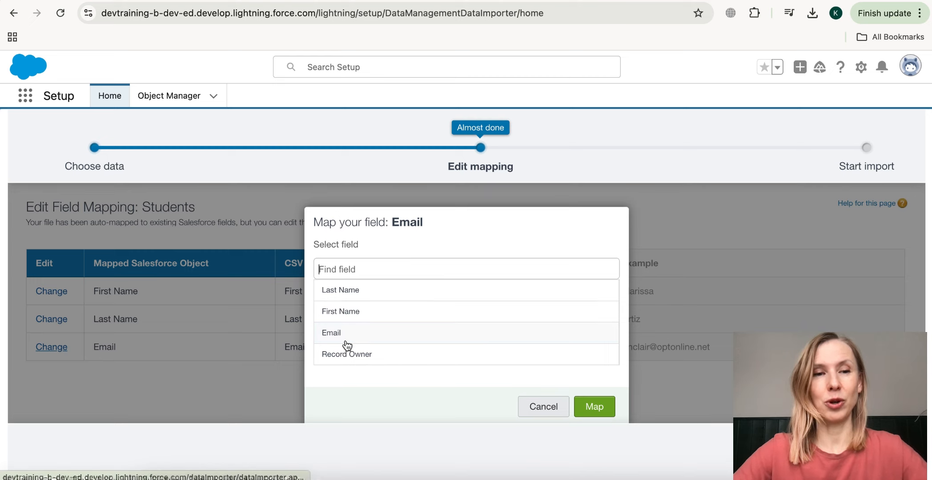
left_click(351, 312)
left_click(595, 407)
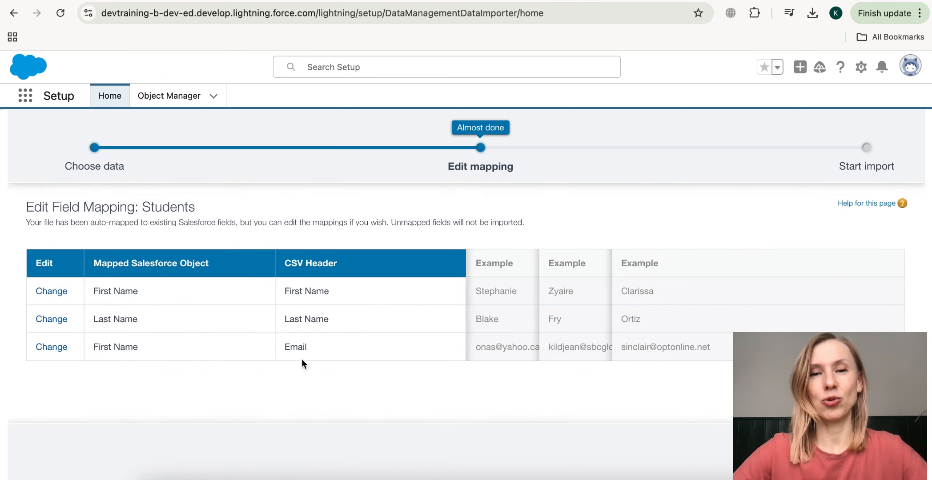
- Remap the CSV's Email column to the Email field only, with First Name and Last Name deselected
left_click(50, 348)
left_click(344, 336)
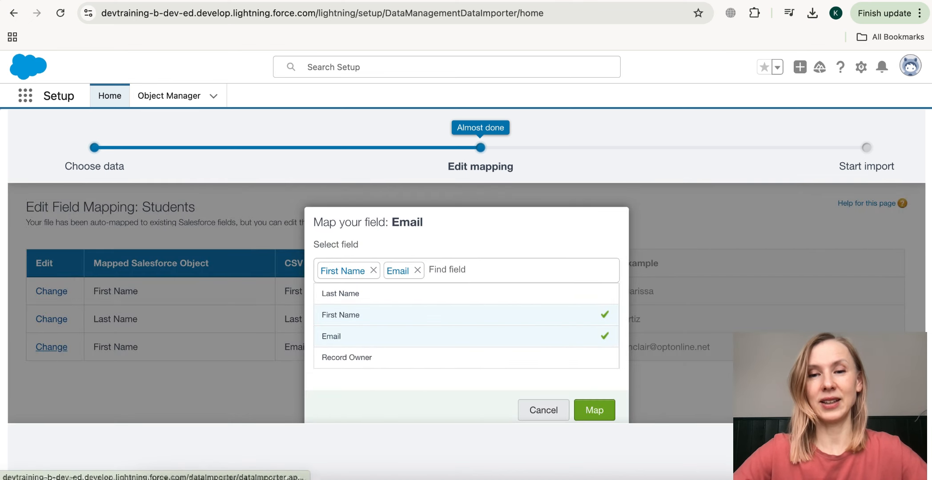
left_click(599, 316)
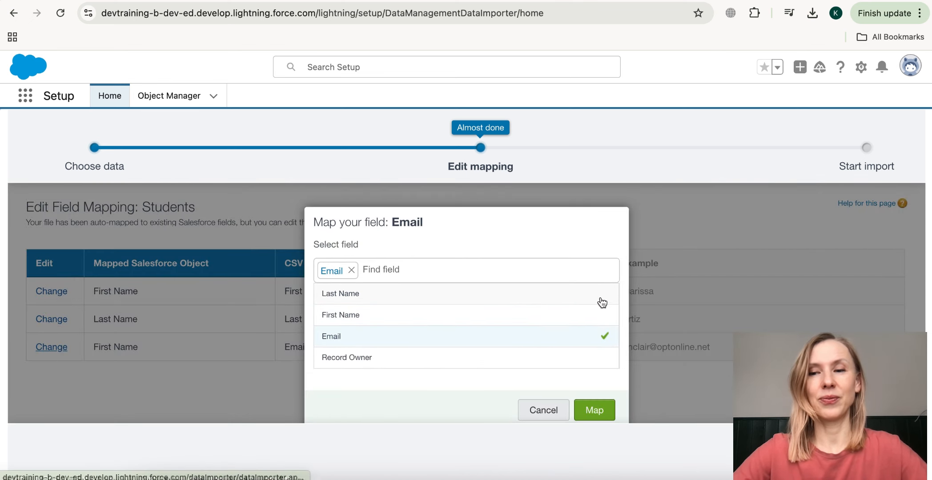
left_click(601, 300)
left_click(601, 316)
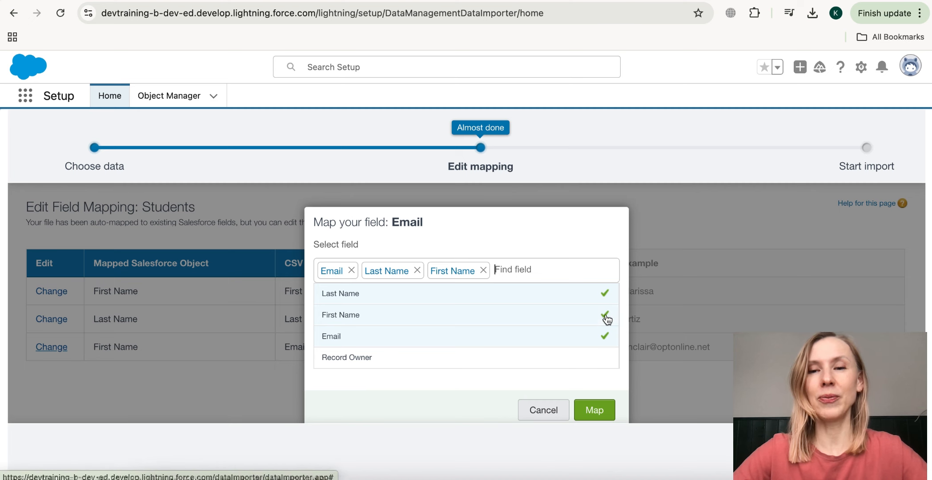
left_click(603, 317)
left_click(606, 295)
left_click(599, 411)
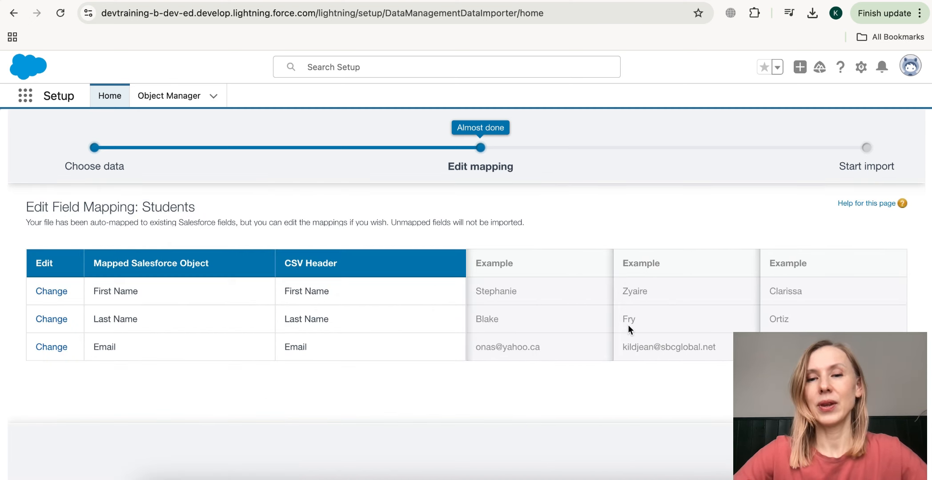
- Continue to the import review, start the Students import and check its status on the bulk data load job page
left_click(882, 454)
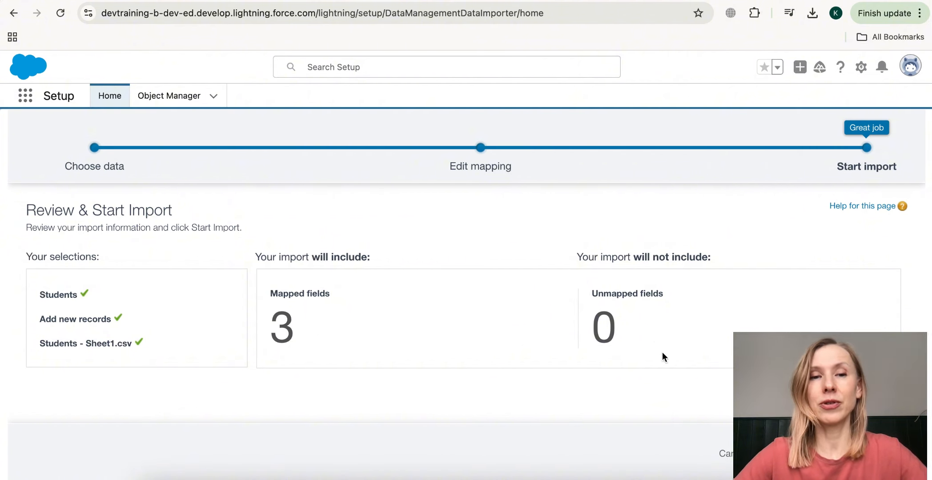
left_click(865, 454)
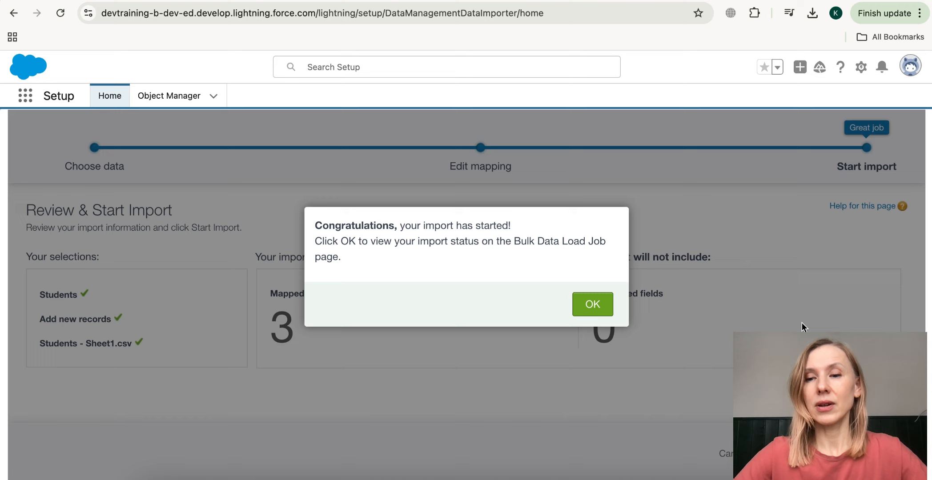
left_click(596, 303)
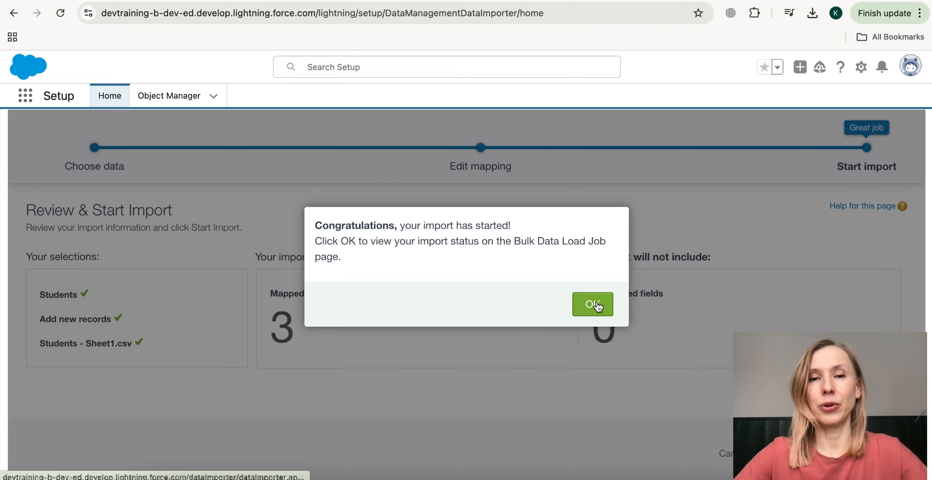
scroll(598, 302, "down", 4)
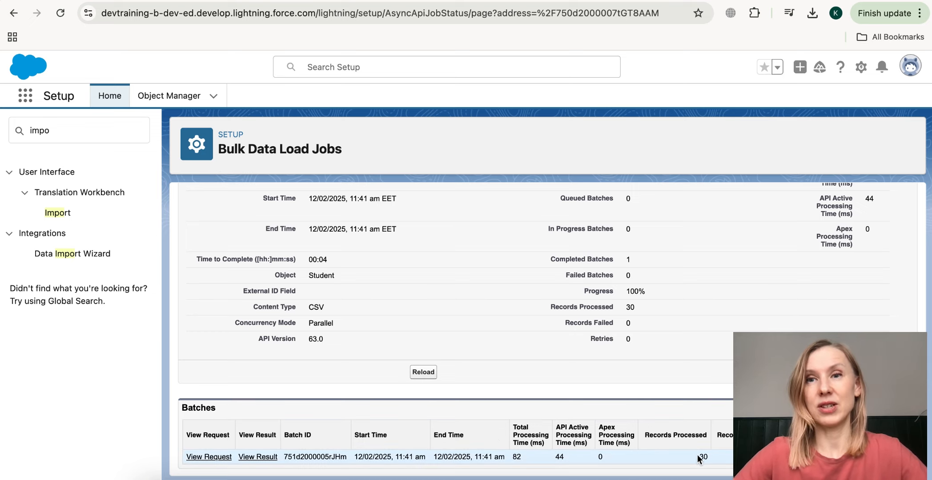
- Compare the rows of the Students Google Sheet with the imported records in Salesforce's All students list
left_click(378, 1)
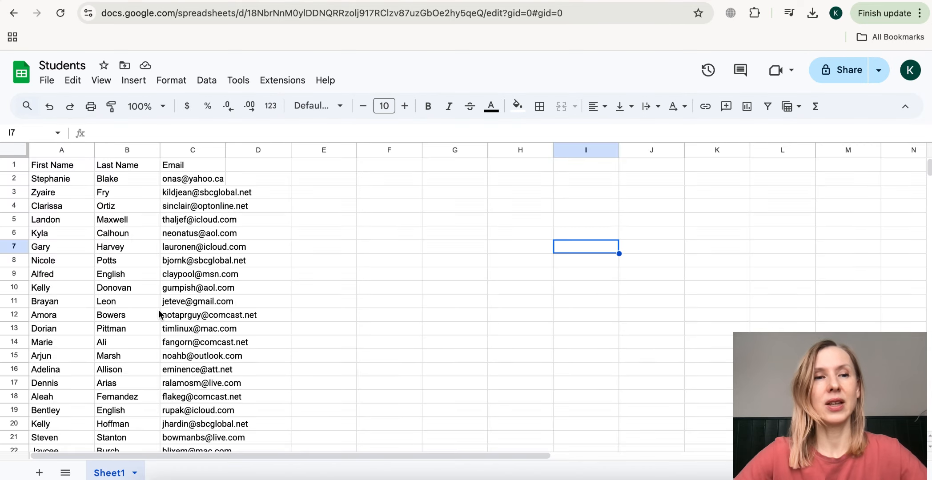
scroll(159, 314, "down", 10)
scroll(159, 314, "up", 3)
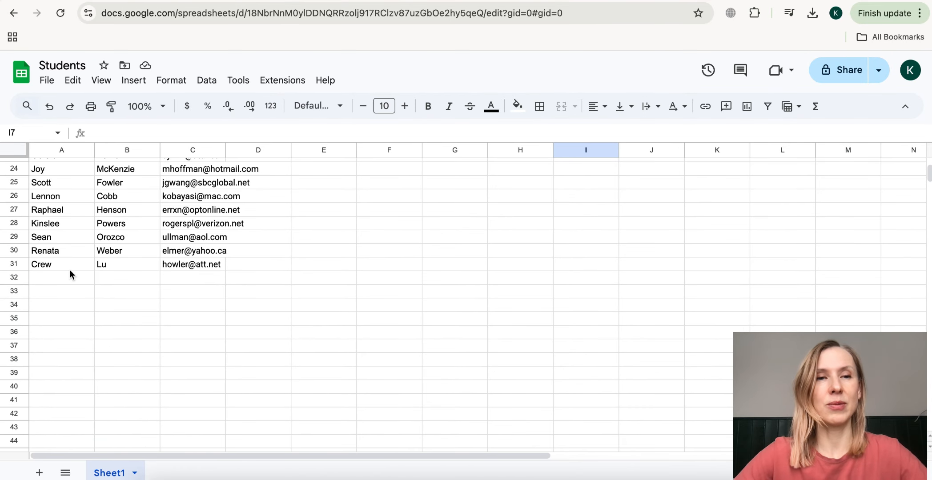
scroll(46, 277, "up", 8)
left_click(41, 168)
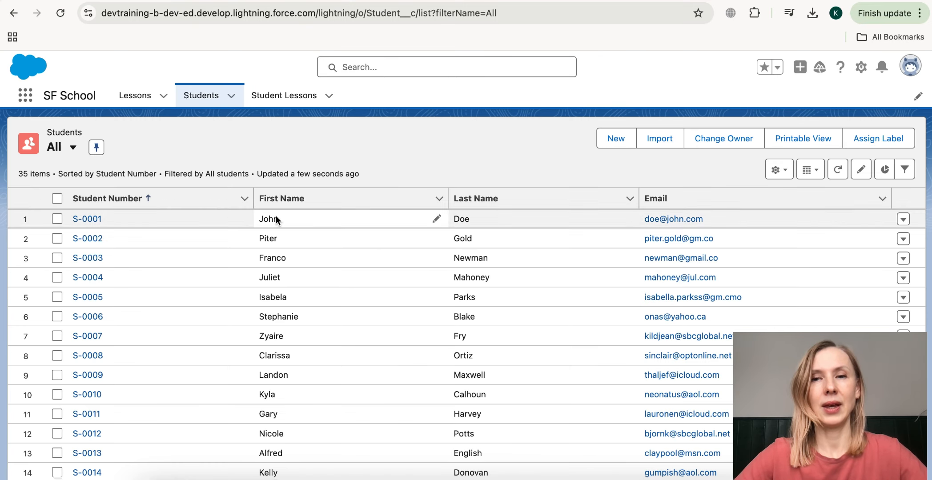
scroll(274, 284, "down", 10)
scroll(274, 285, "up", 10)
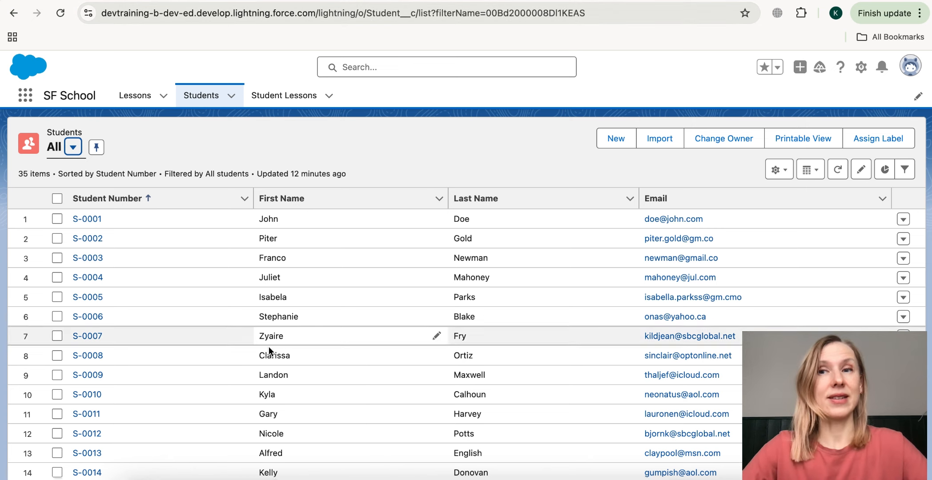
scroll(532, 365, "down", 3)
scroll(527, 361, "down", 5)
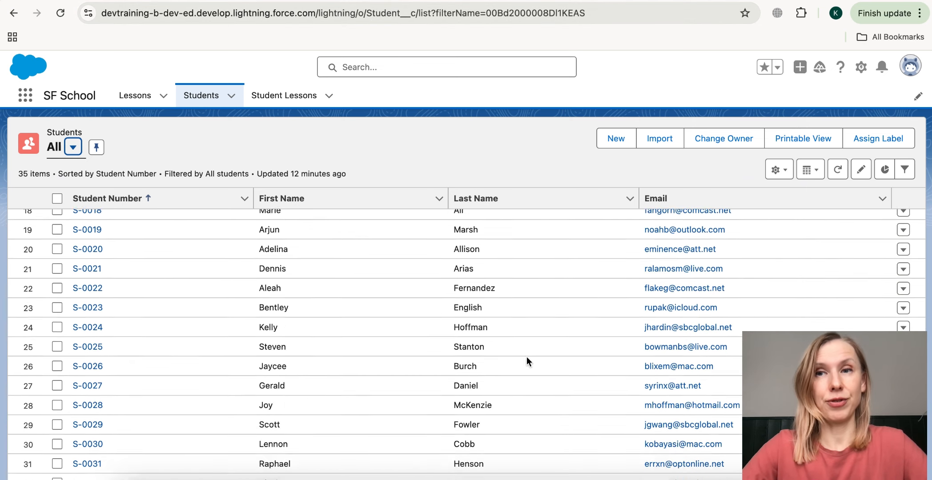
scroll(527, 361, "up", 10)
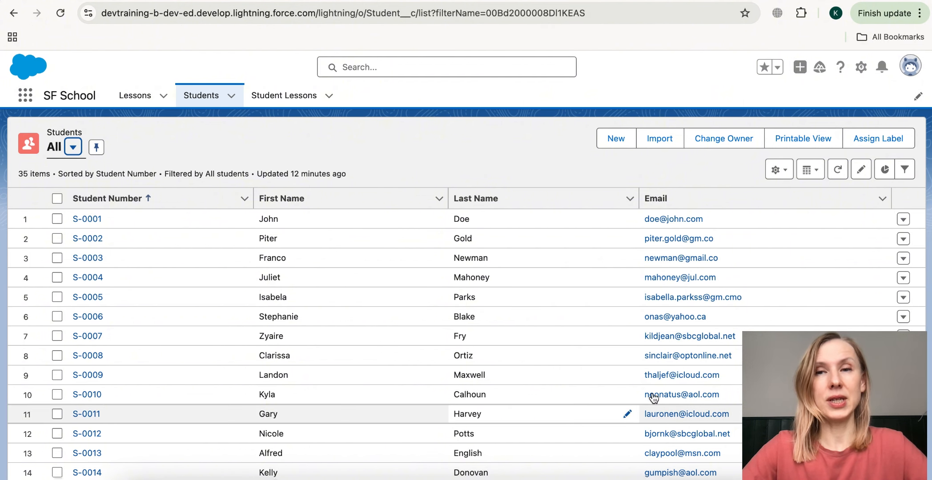
- Examine the Google Sheet's Phone column and added student rows against the records in Salesforce's All students list
key("ctrl+Tab")
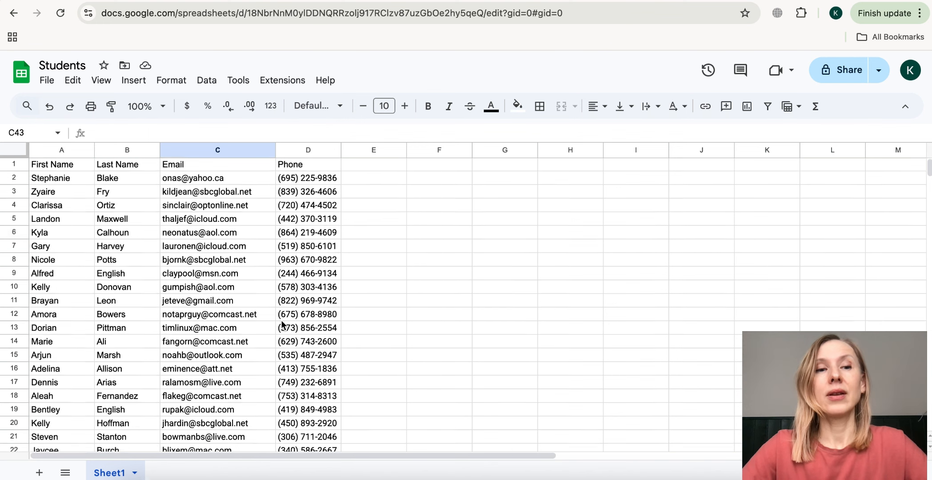
scroll(281, 320, "down", 10)
scroll(282, 320, "up", 3)
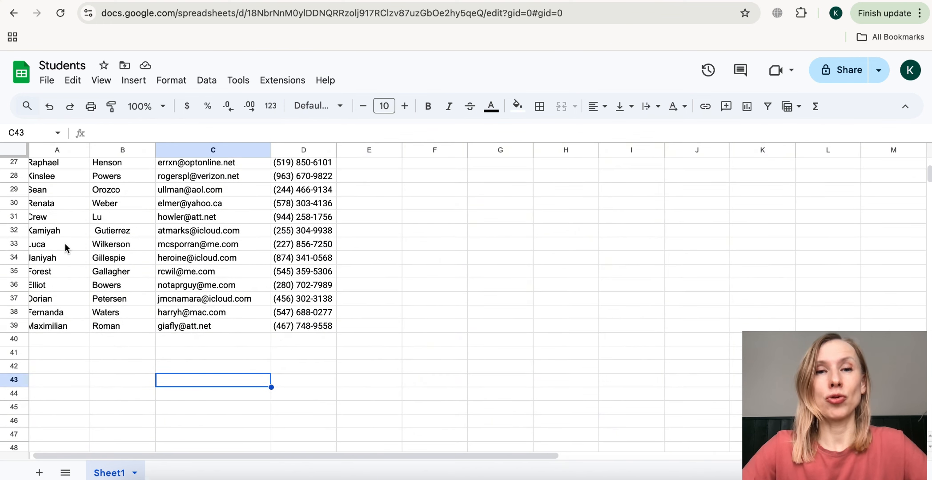
scroll(65, 244, "up", 1)
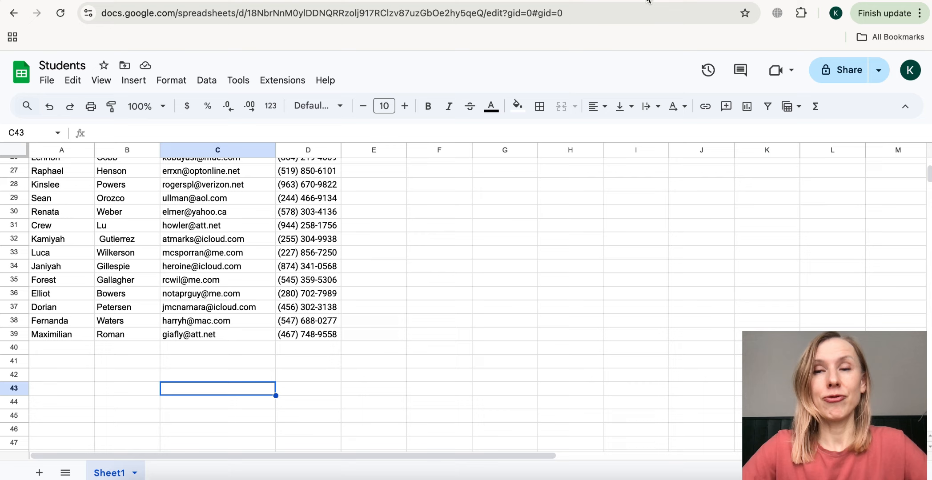
key("ctrl+shift+Tab")
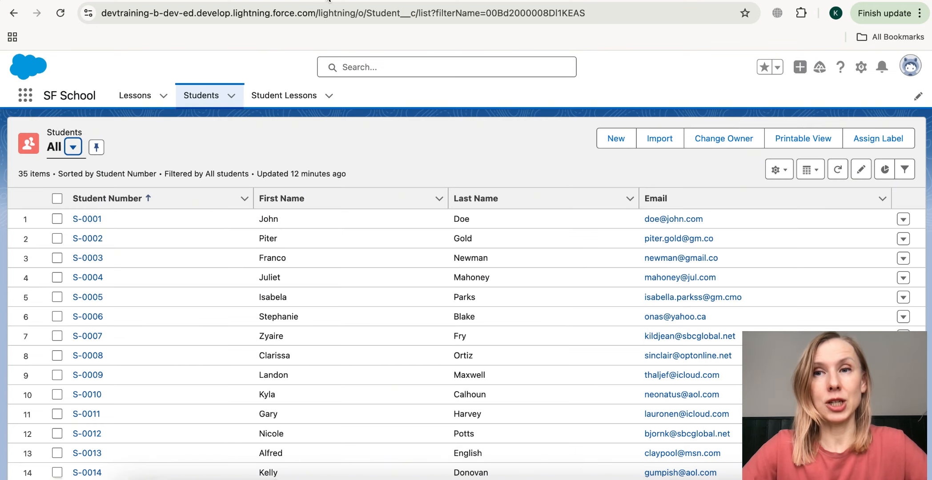
scroll(337, 259, "down", 10)
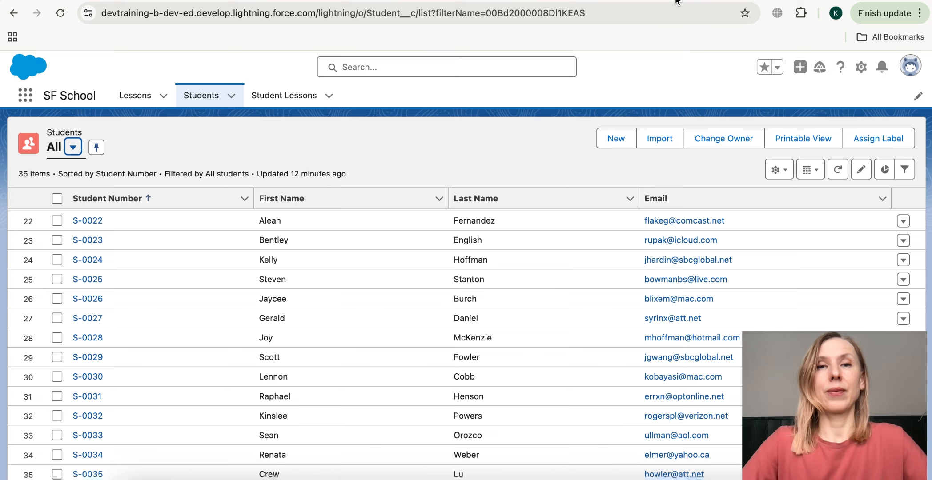
- Return to the Students Google Sheet and examine the existing rows, the added rows 33 to 39, and the Email column
left_click(510, 1)
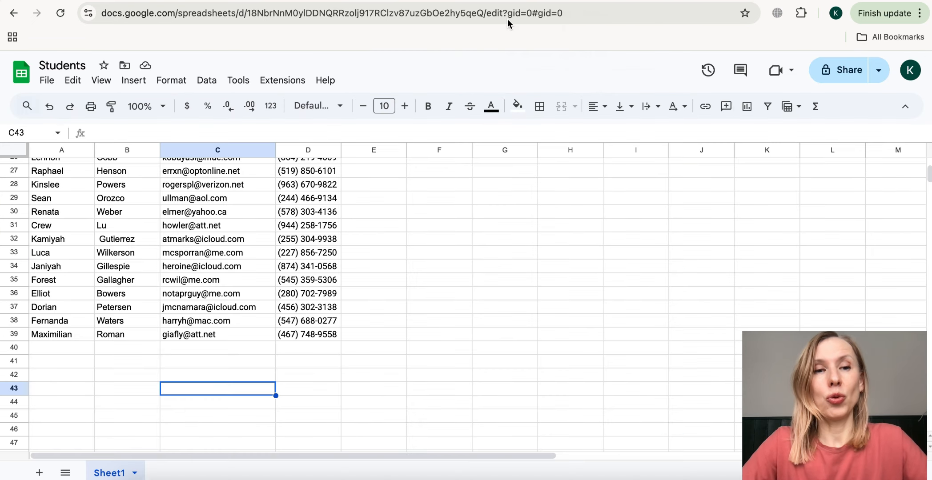
scroll(234, 242, "up", 1)
scroll(233, 240, "up", 1)
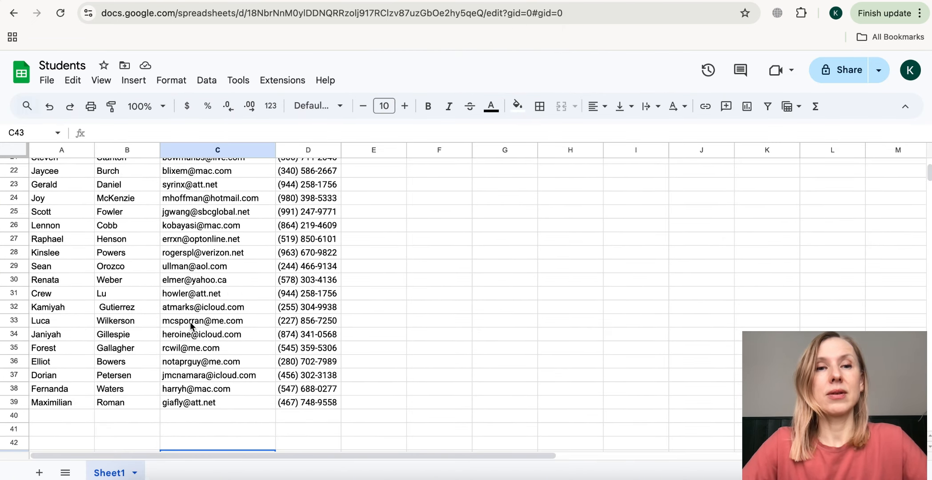
scroll(190, 322, "up", 6)
scroll(190, 326, "up", 1)
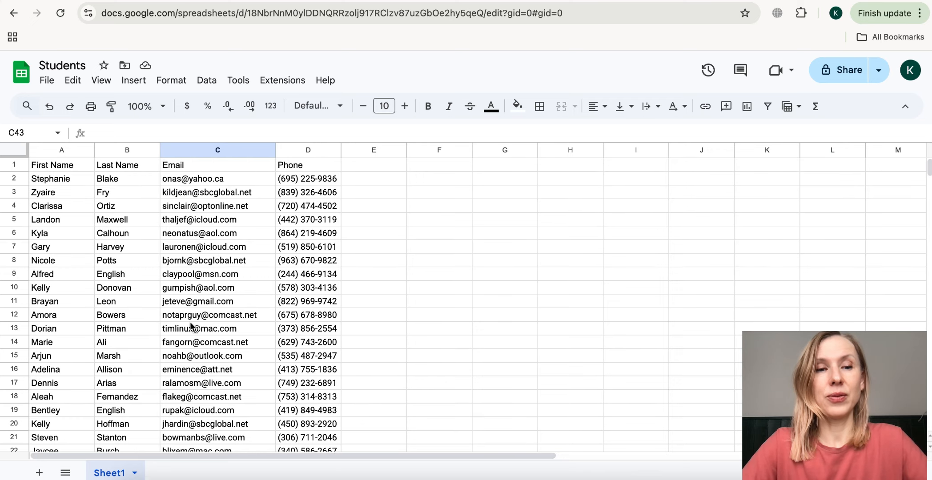
scroll(99, 384, "down", 12)
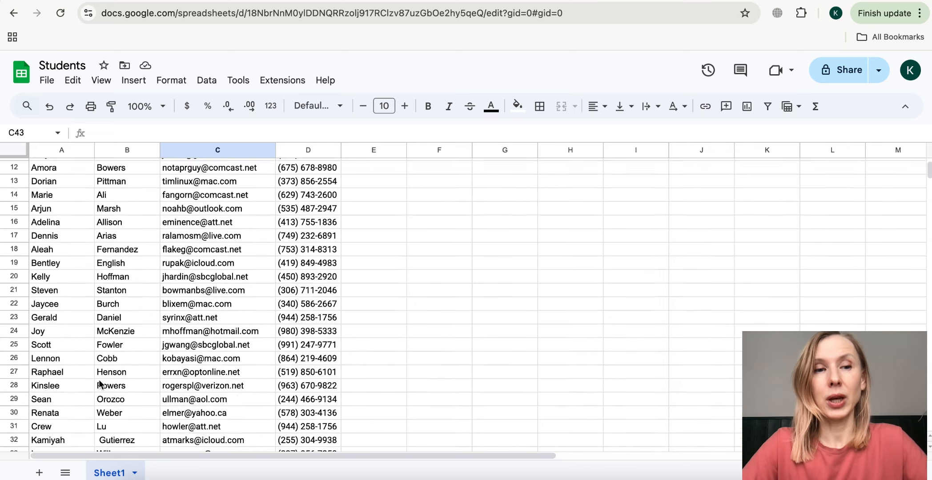
scroll(99, 384, "up", 5)
left_click_drag(71, 341, 31, 267)
scroll(126, 276, "up", 6)
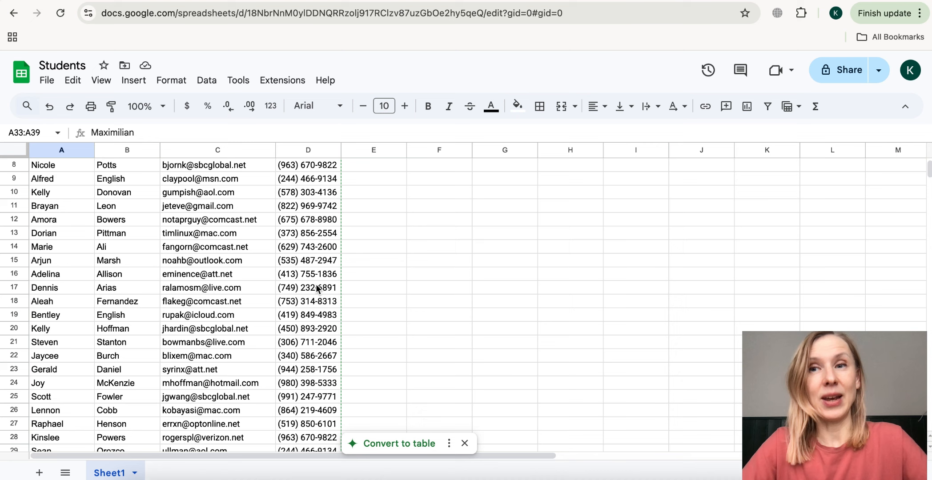
left_click(199, 267)
left_click(214, 279)
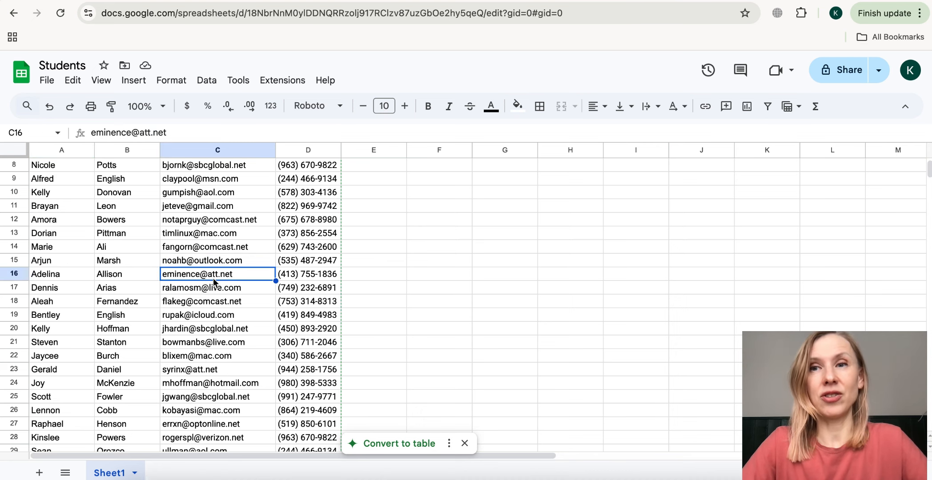
left_click(215, 290)
left_click(210, 314)
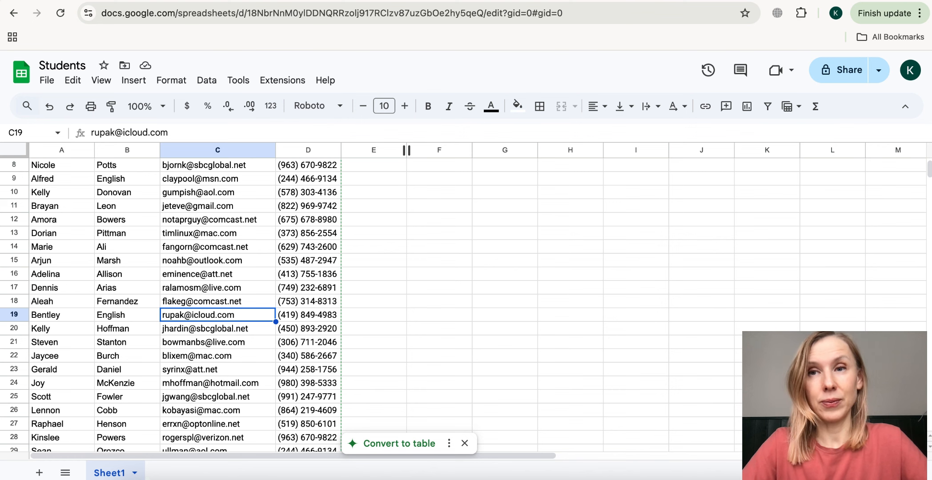
- Switch to Salesforce Setup, find the Data Import Wizard by searching for "impo" and launch a new import
left_click(622, 1)
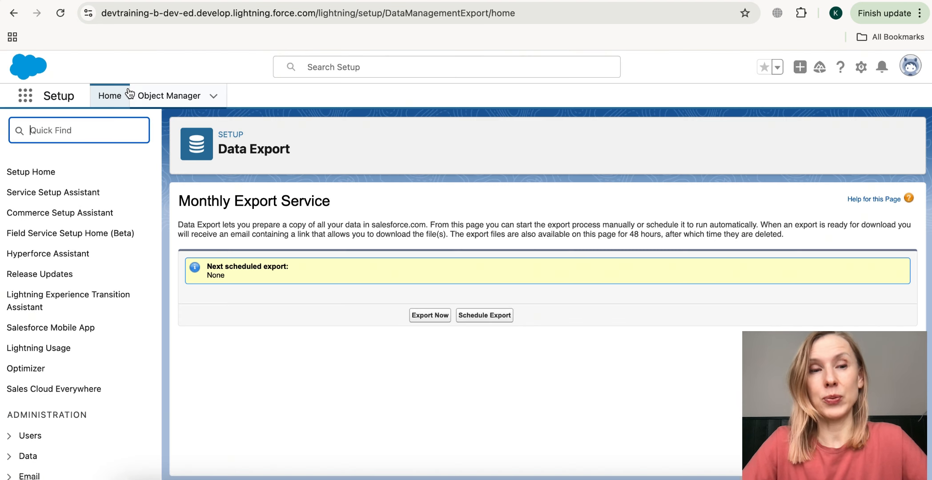
type("im")
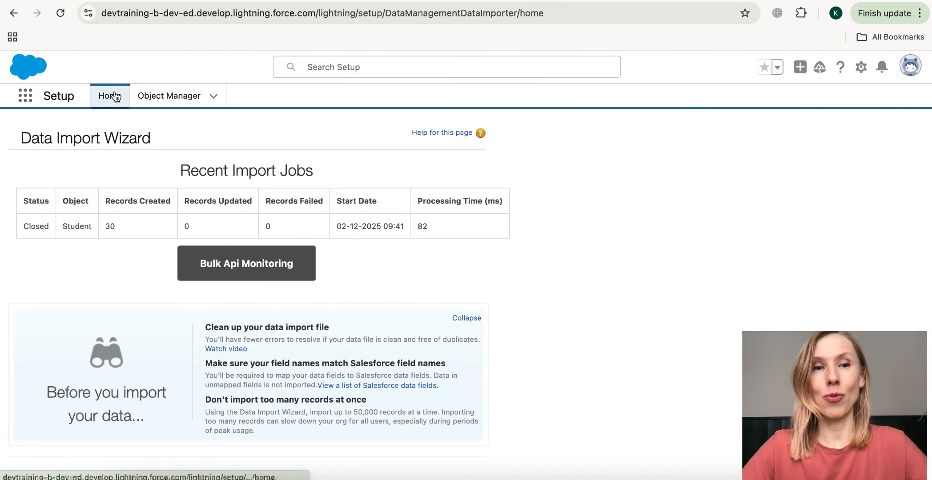
left_click(113, 95)
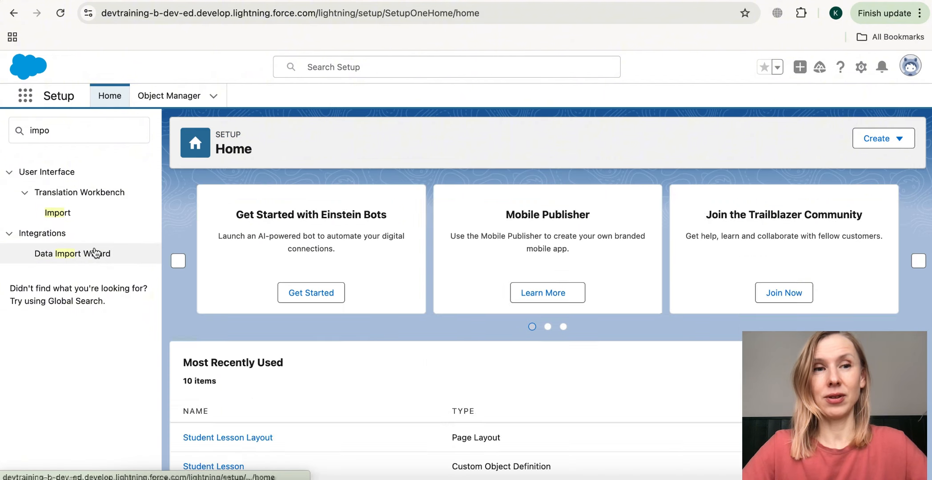
left_click(94, 253)
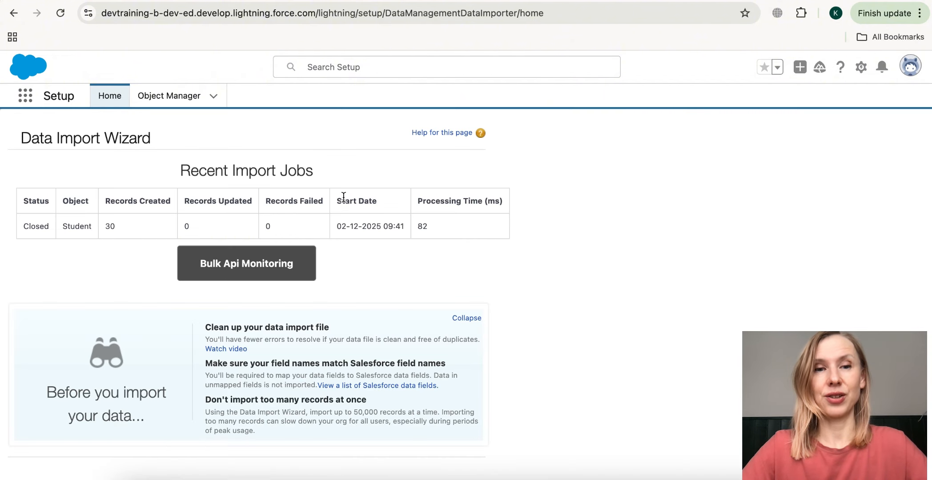
scroll(252, 228, "down", 7)
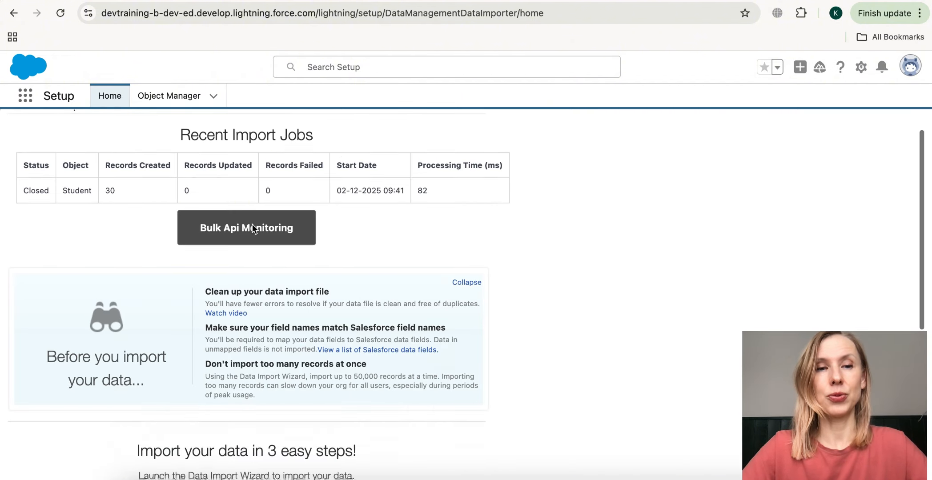
left_click(243, 329)
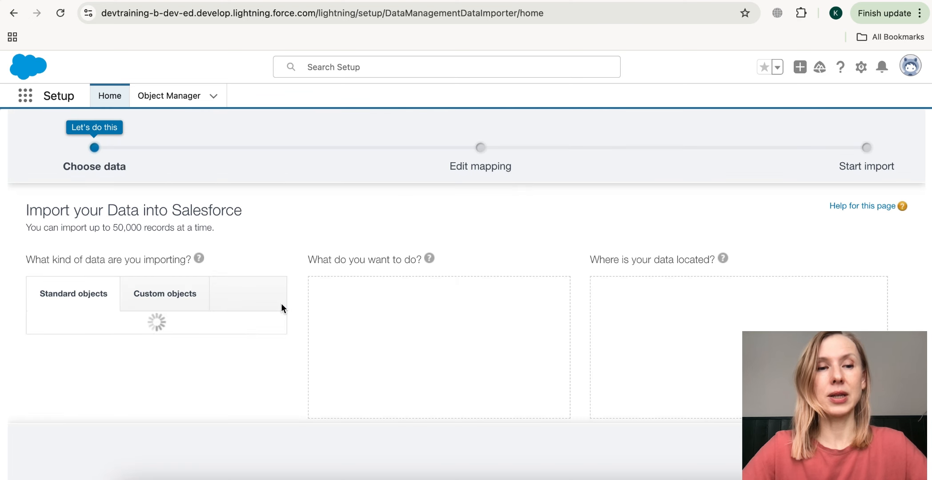
- Choose the Students custom object as the kind of data for the new import
left_click(179, 304)
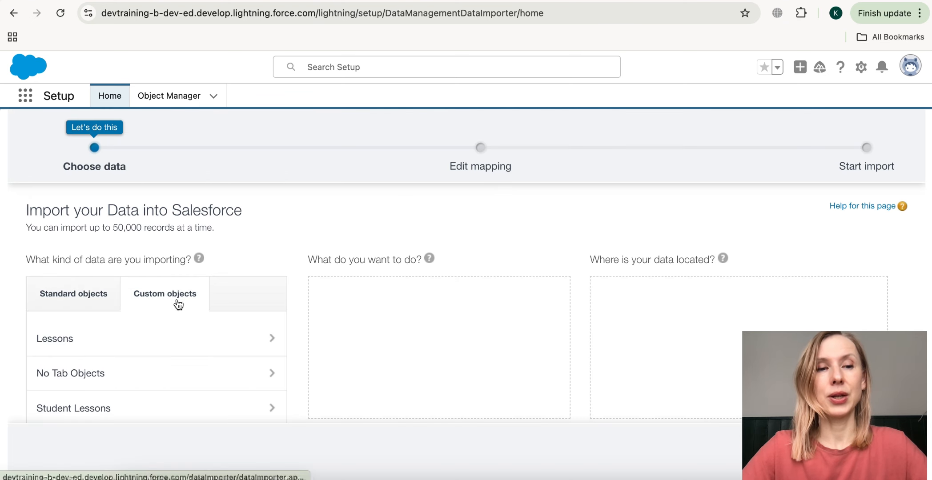
scroll(165, 323, "down", 2)
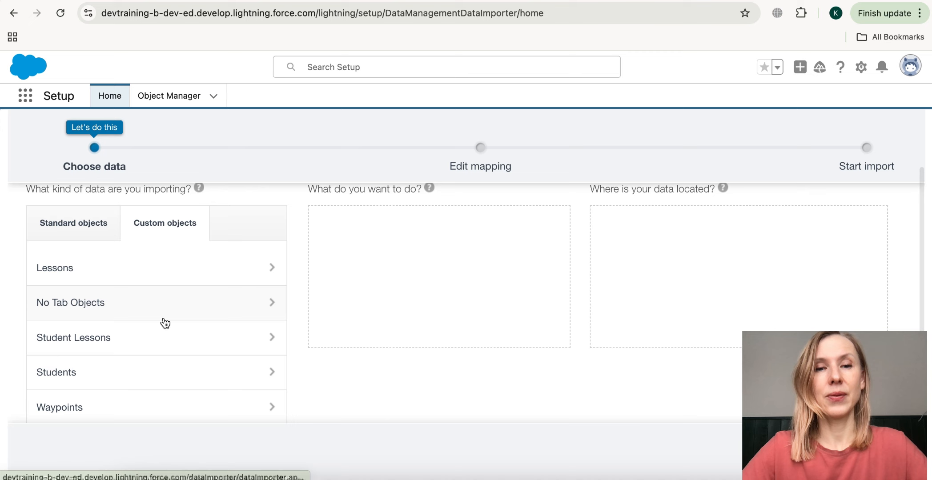
left_click(156, 383)
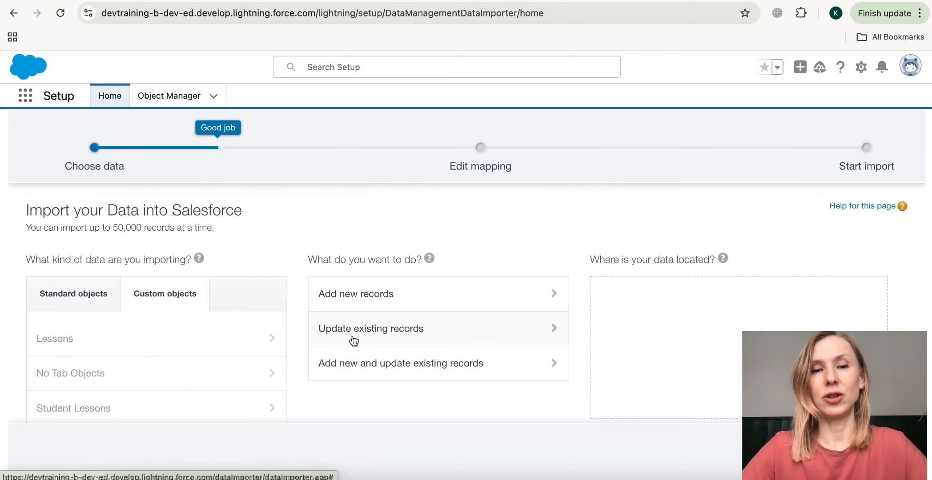
- Choose to add new and update existing records, and view the Match by options for the Students import
left_click(354, 365)
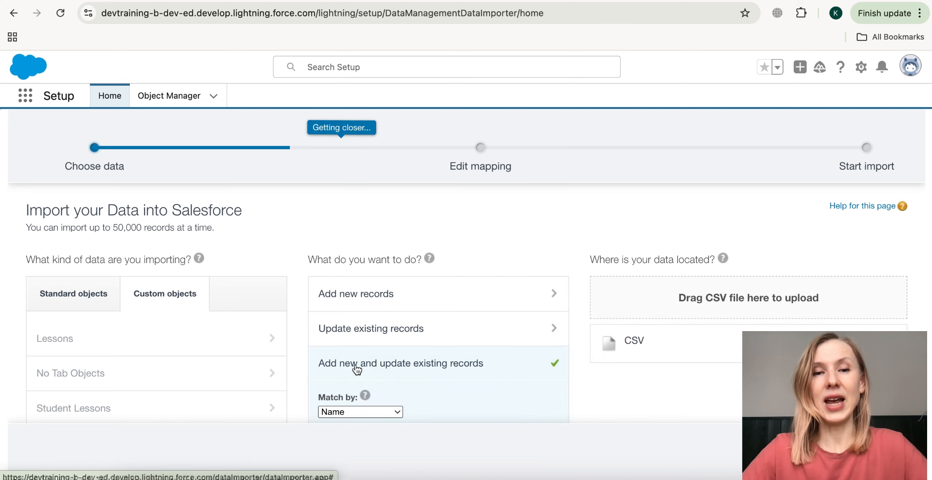
scroll(356, 370, "down", 2)
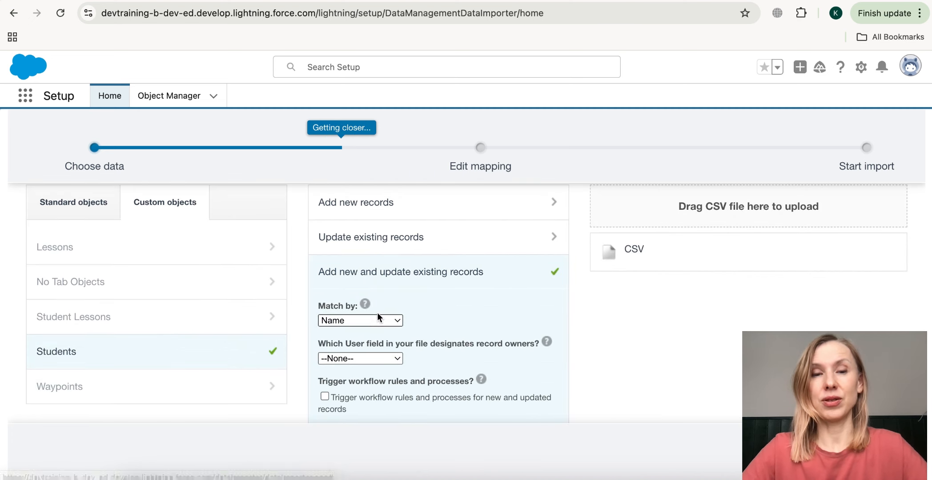
scroll(375, 317, "down", 1)
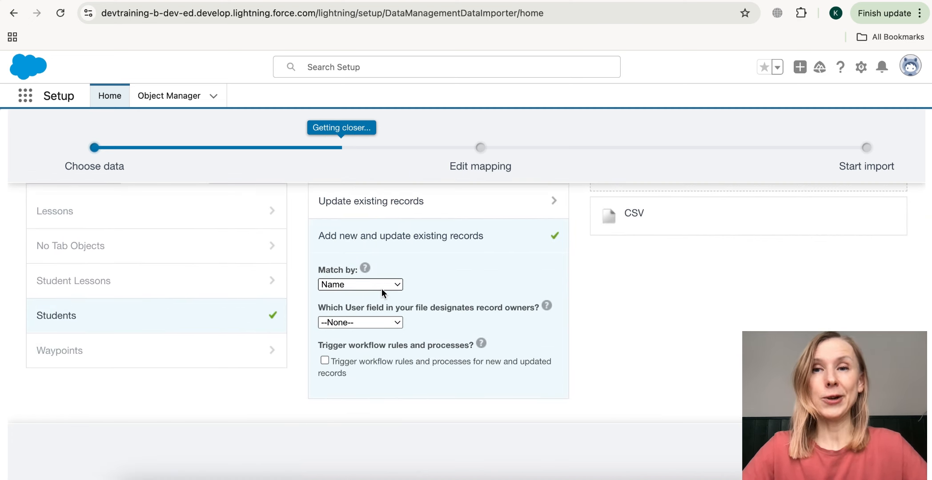
left_click(382, 285)
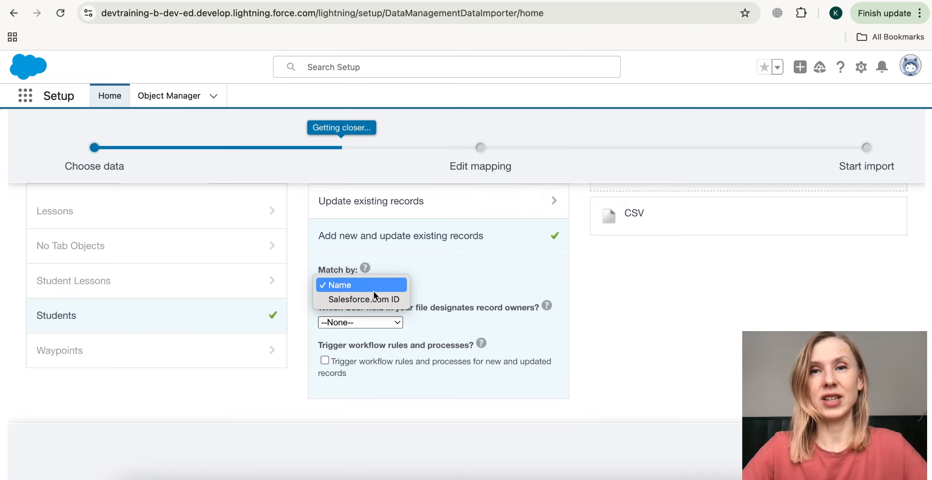
- Switch to the Students Google Sheet and examine the Email column as a possible match field
left_click(539, 2)
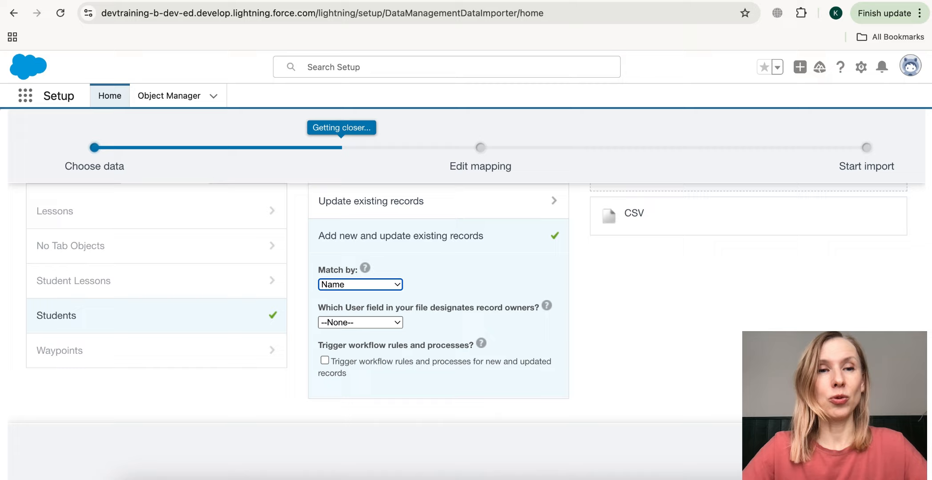
left_click(539, 2)
left_click(236, 147)
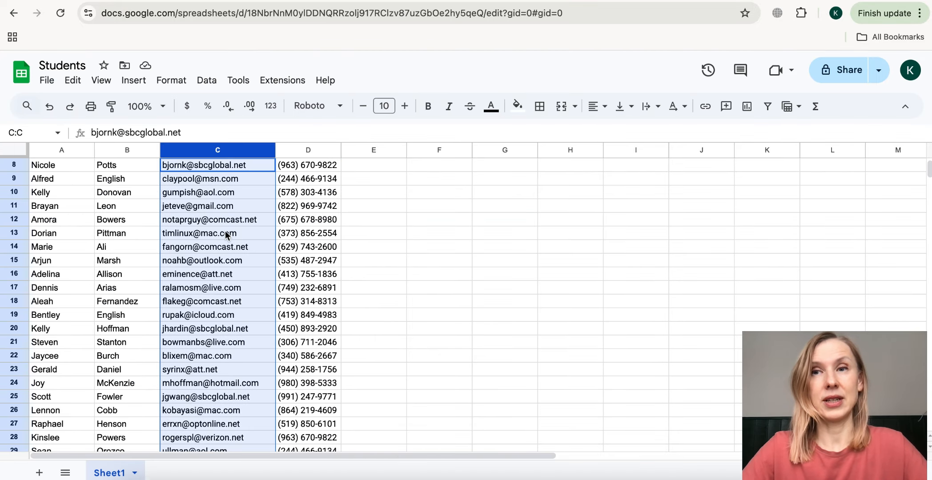
scroll(225, 231, "down", 10)
scroll(225, 231, "up", 10)
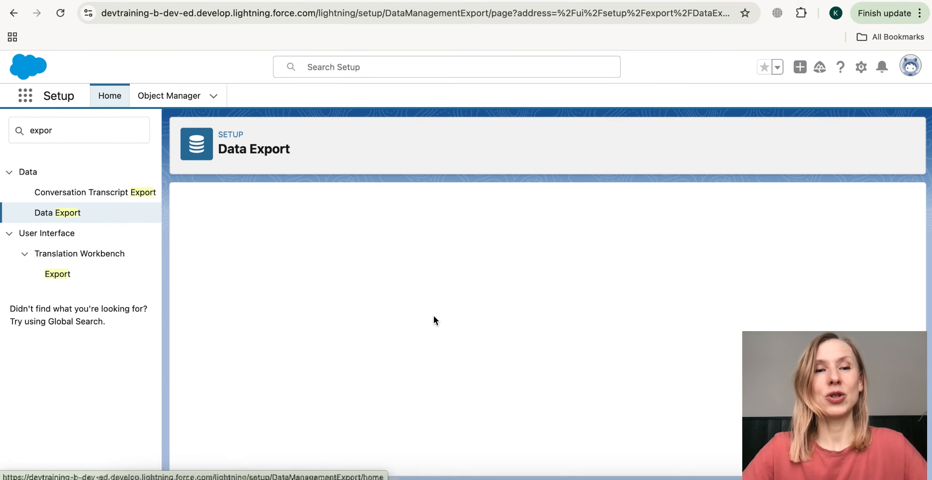
- In Salesforce's Data Export, find Student__c by searching the page for "Stude", include only that object and start the export
scroll(433, 318, "down", 3)
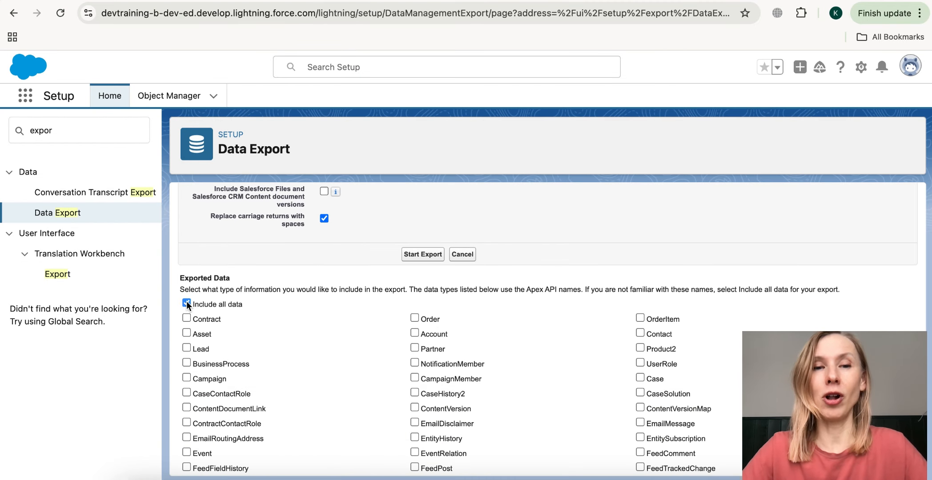
scroll(273, 363, "down", 10)
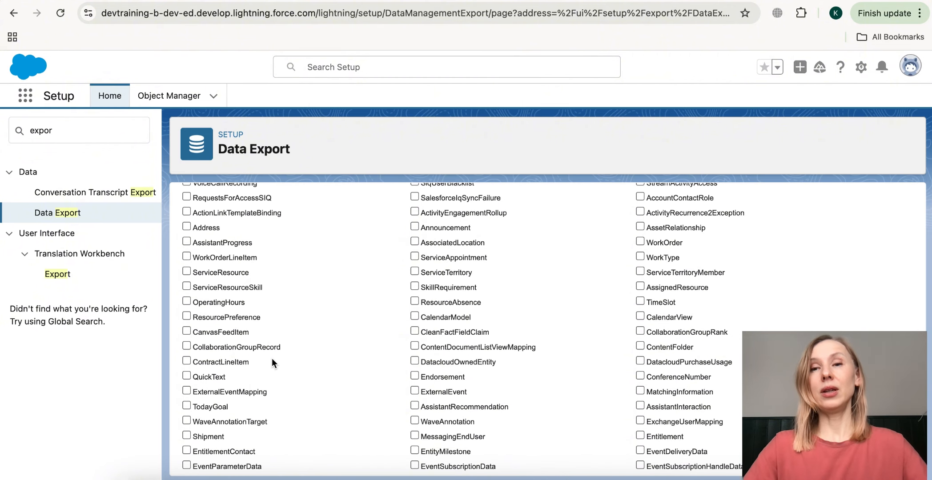
key("ctrl+f")
type("Stude")
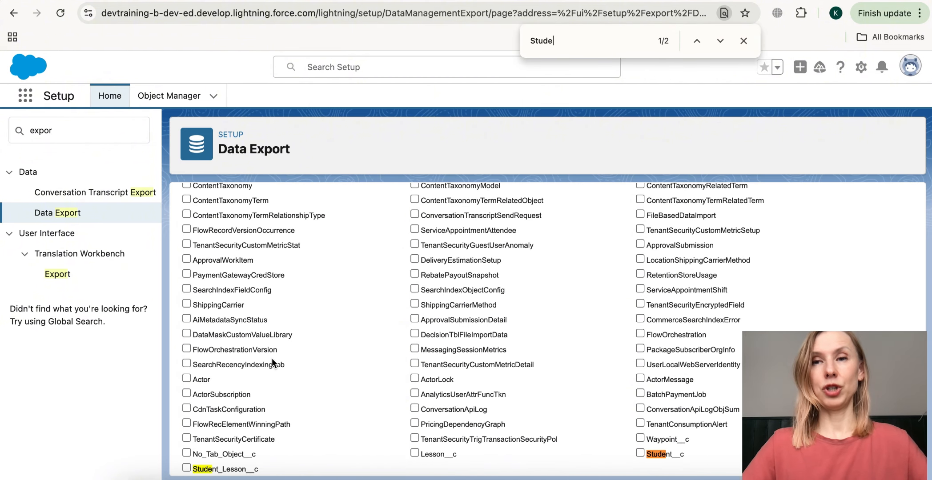
scroll(663, 430, "down", 1)
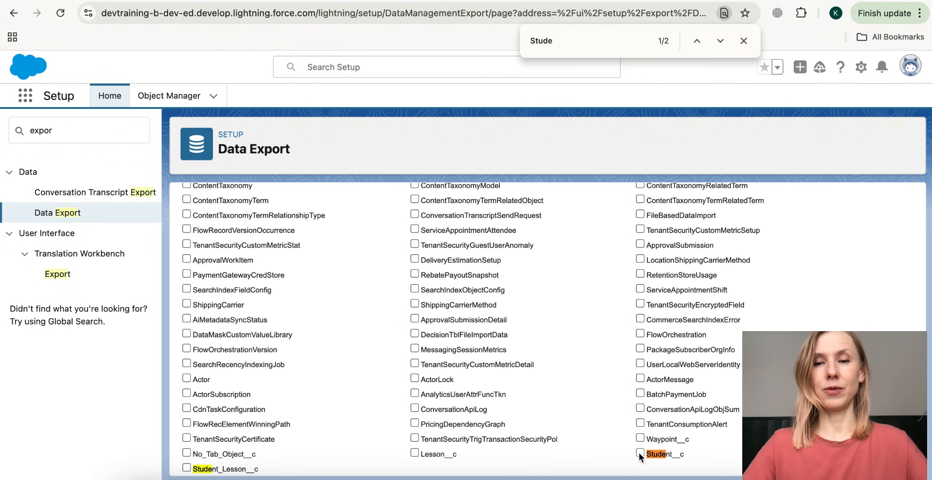
scroll(613, 303, "up", 20)
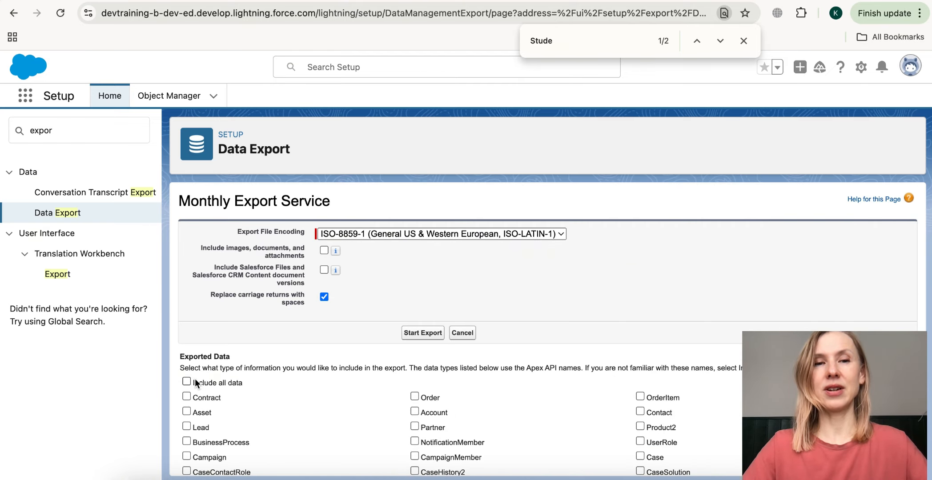
left_click(436, 337)
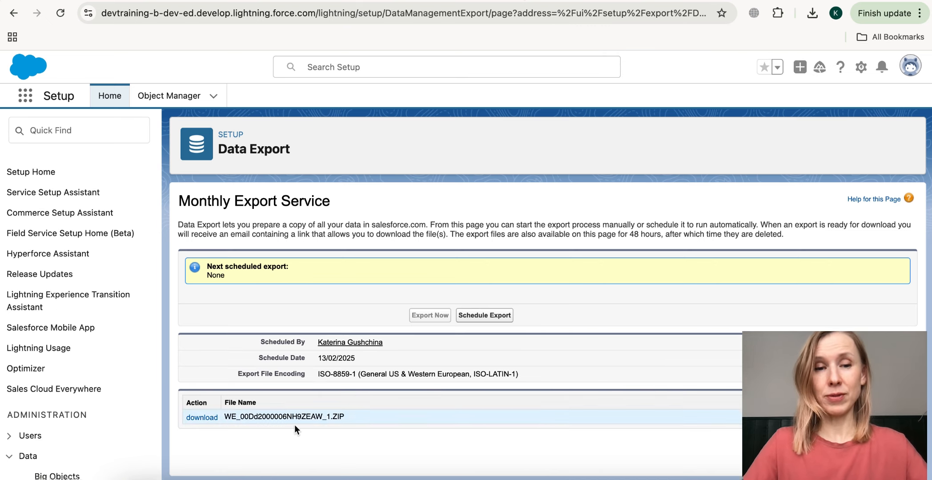
- Download the exported ZIP archive, show it in the Downloads folder and extract it
left_click(217, 421)
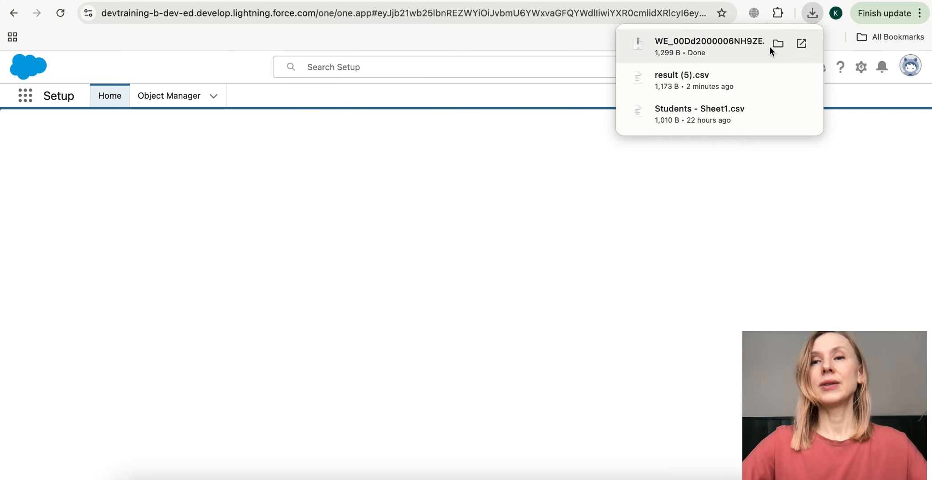
left_click(779, 44)
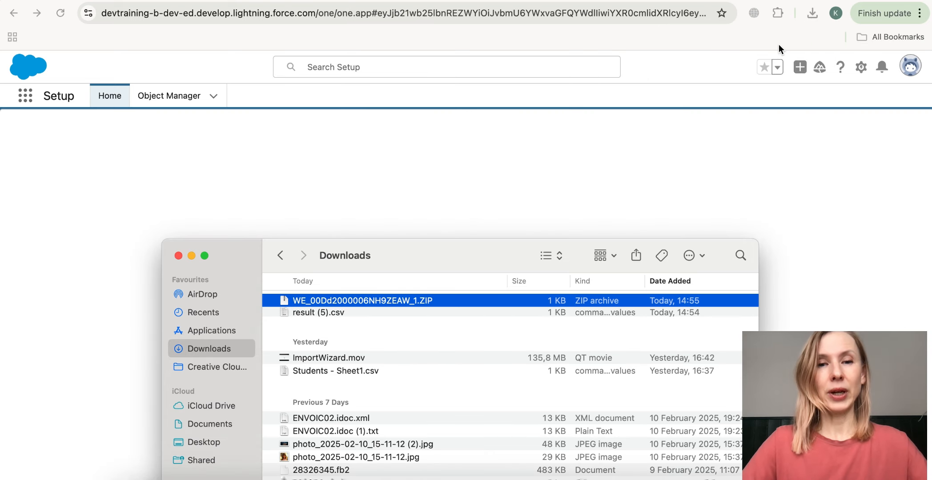
double_click(378, 302)
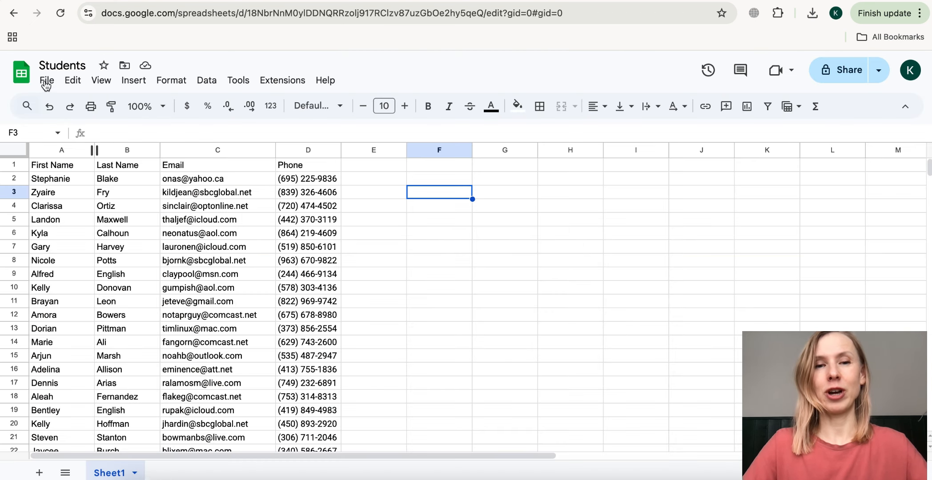
- Upload Student__c.csv into the Students Google spreadsheet and import its data as a new sheet
left_click(46, 81)
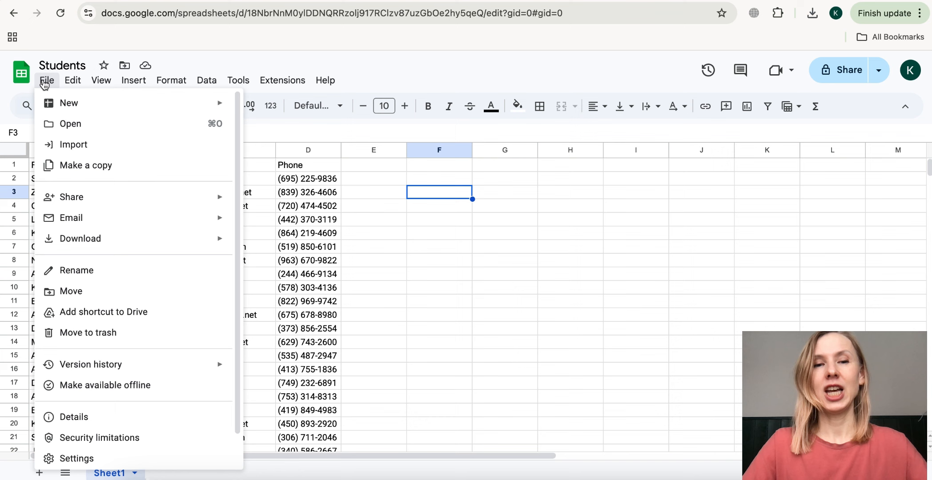
left_click(57, 143)
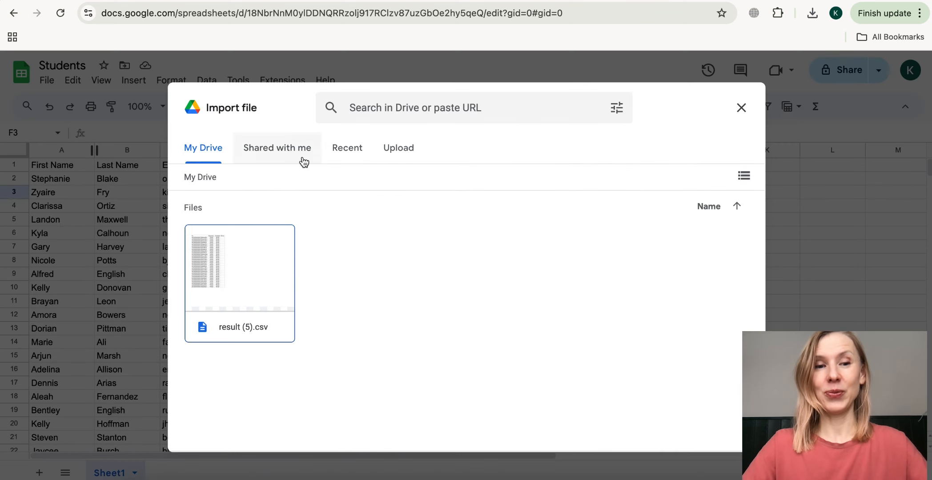
left_click(409, 159)
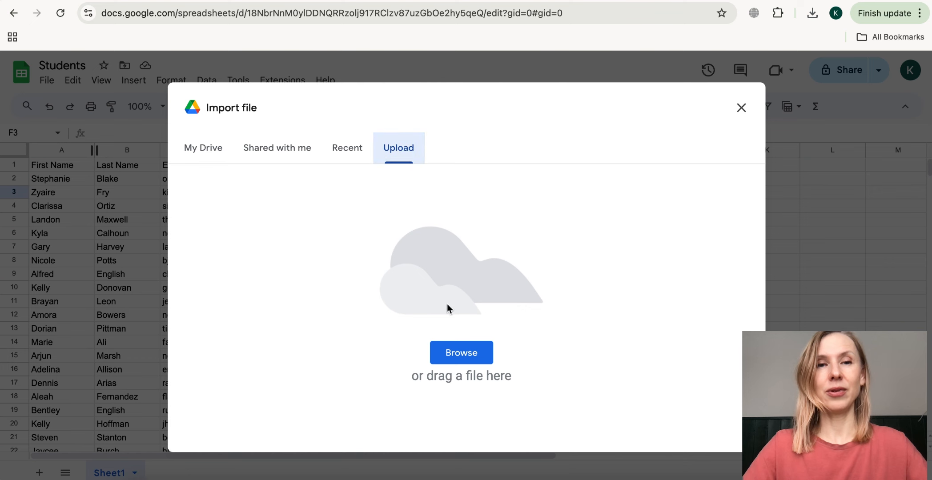
left_click(454, 353)
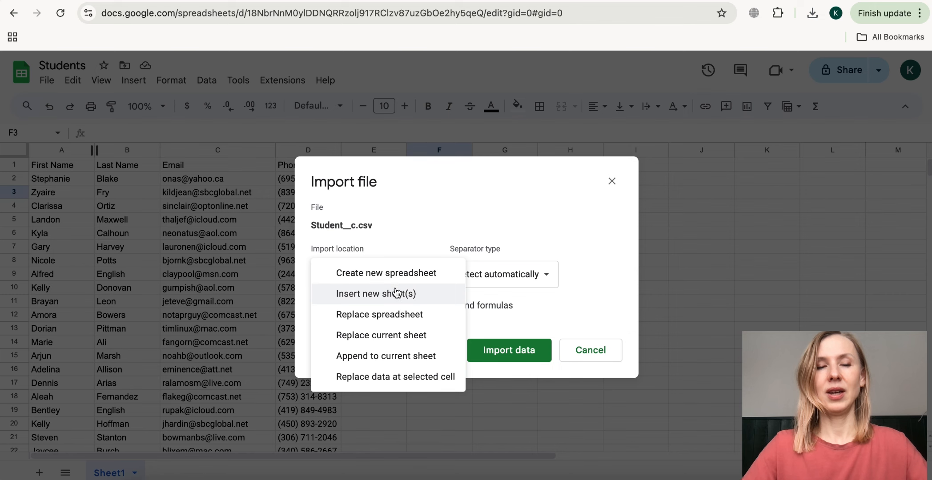
left_click(398, 296)
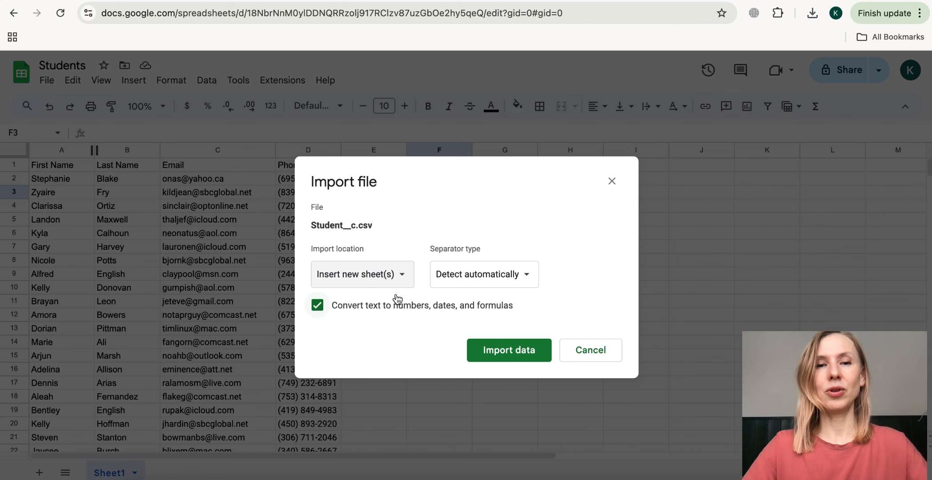
left_click(500, 350)
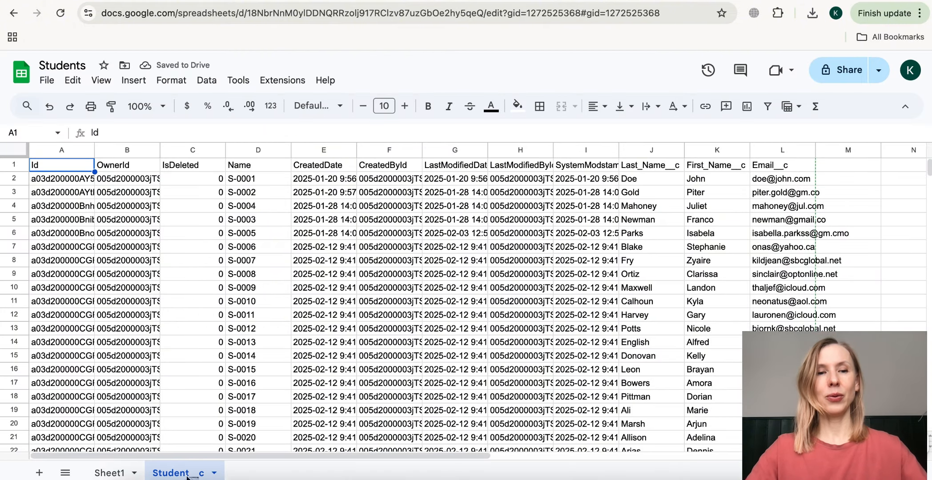
- Examine the Student__c sheet's rows and its Email__c, First_Name__c, Last_Name__c and Id columns
scroll(177, 220, "down", 8)
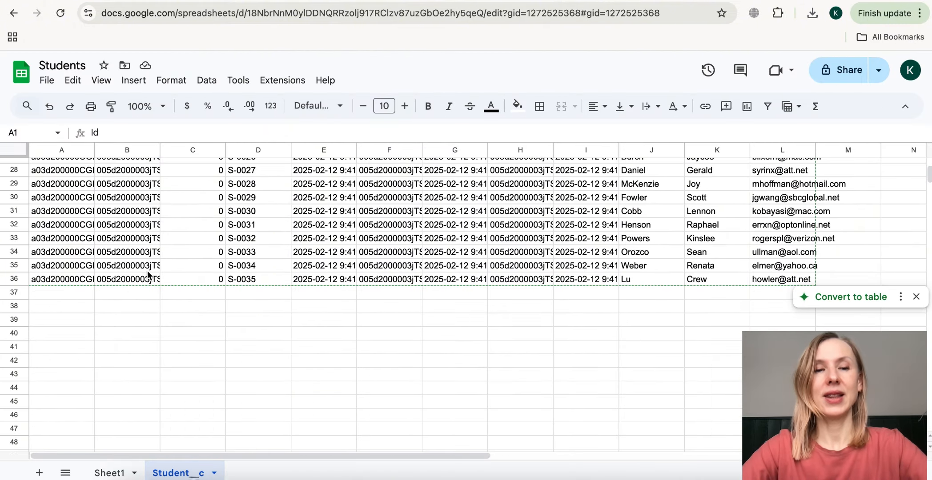
scroll(148, 274, "up", 8)
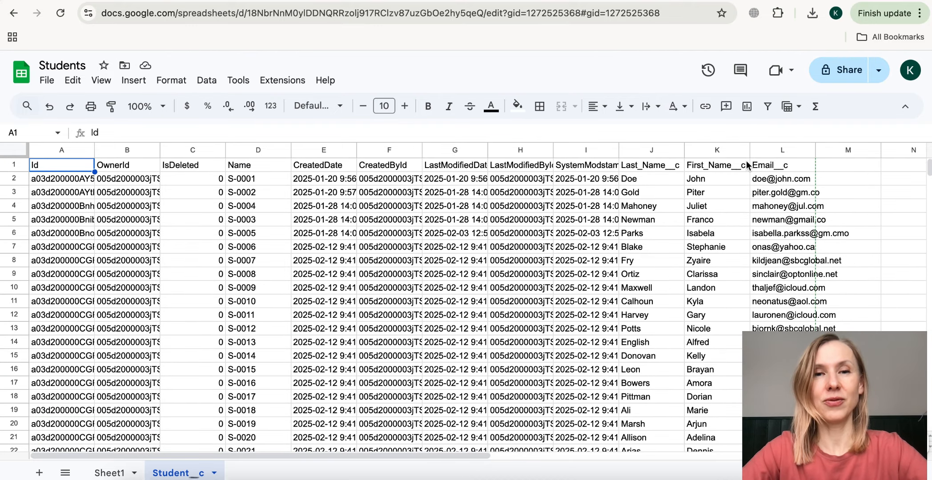
left_click(788, 164)
left_click(711, 164)
left_click(652, 162)
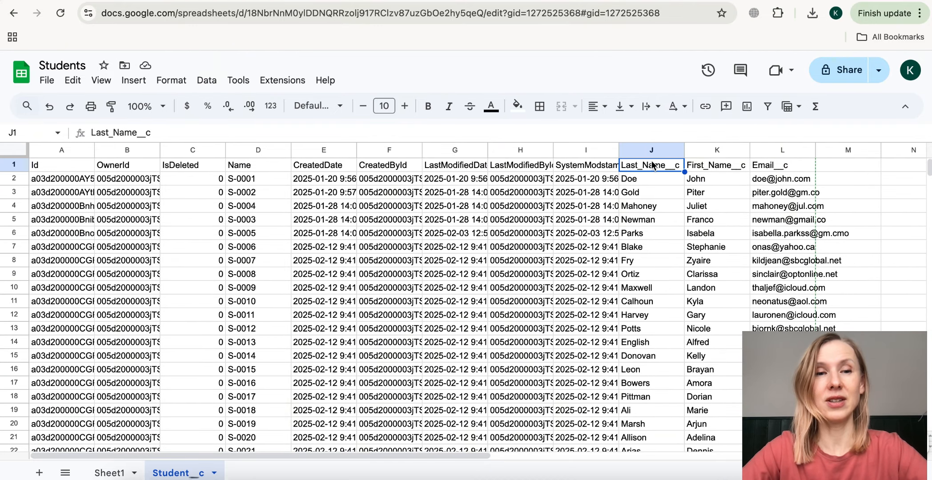
left_click(63, 166)
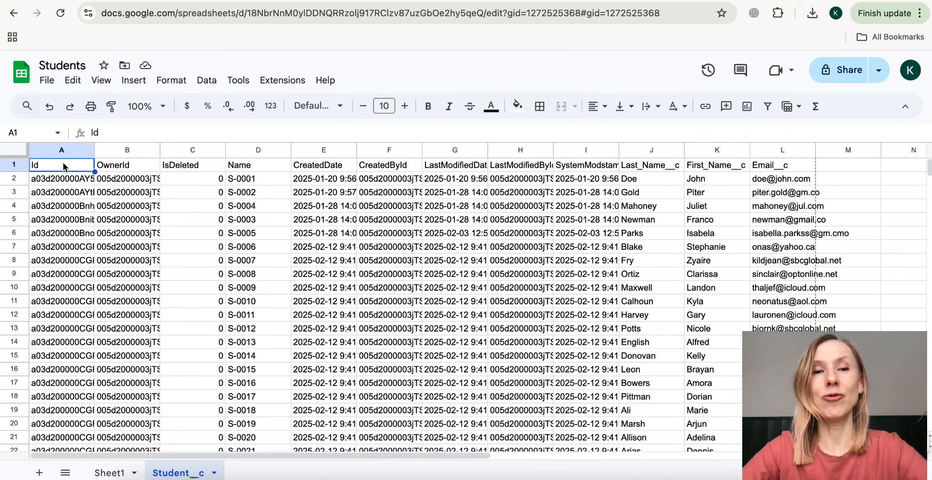
- Highlight the Student__c sheet's columns from OwnerId through First_Name__c to review them, and return to cell A1
left_click(137, 150)
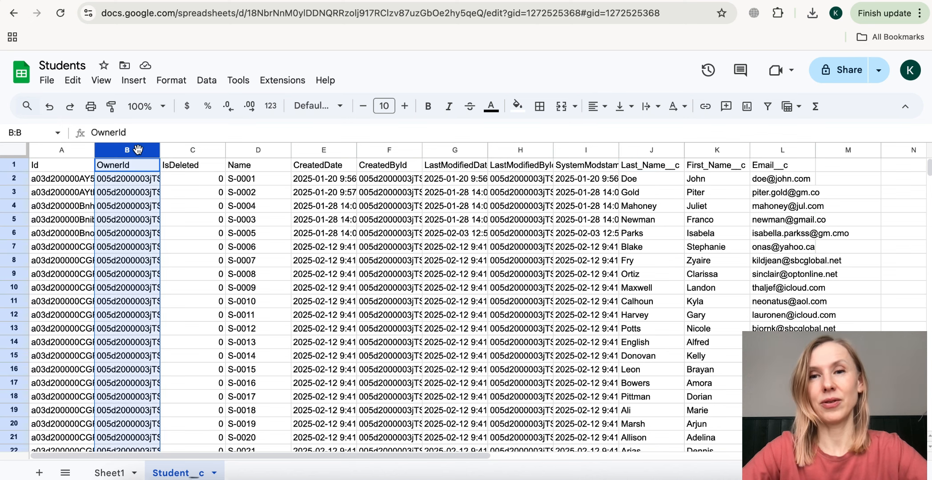
key("shift+Right")
key("shift+Right")
key("shift+Right")
key("shift+Right")
key("shift+Right")
key("shift+Right")
key("shift+Right")
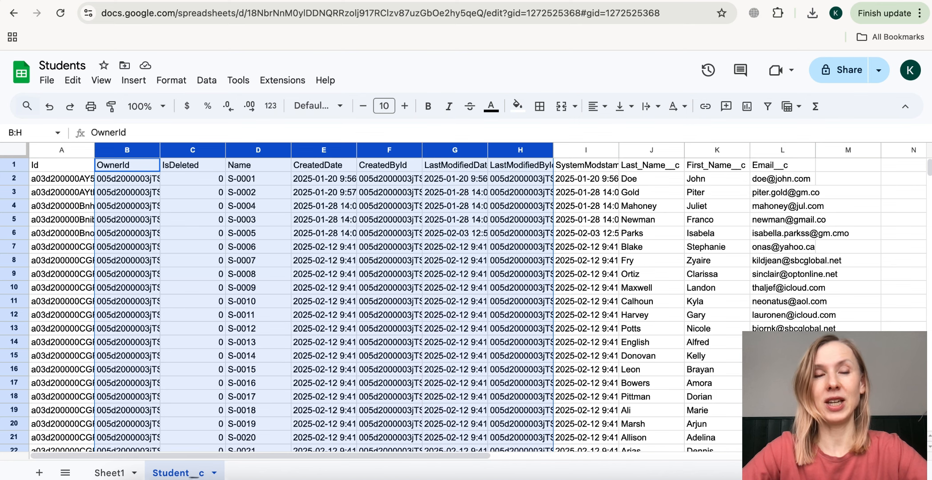
key("shift+Right")
key("shift+Right")
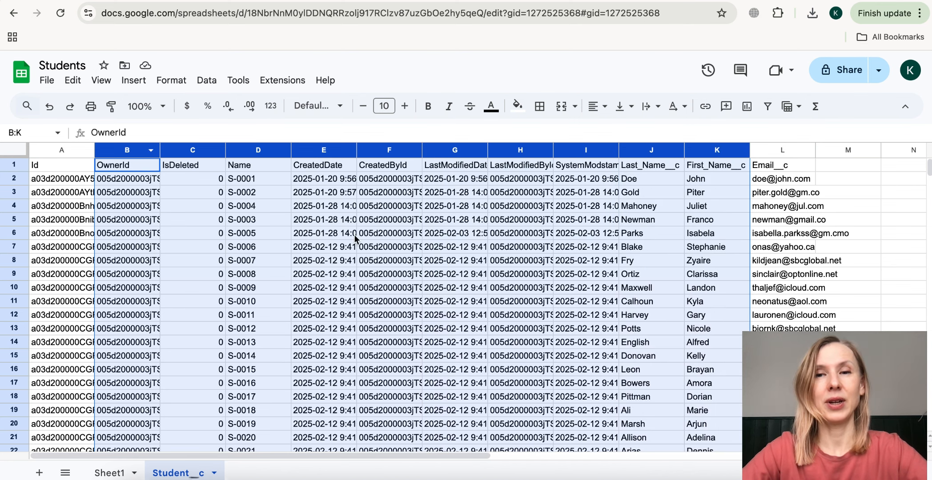
key("ctrl+Home")
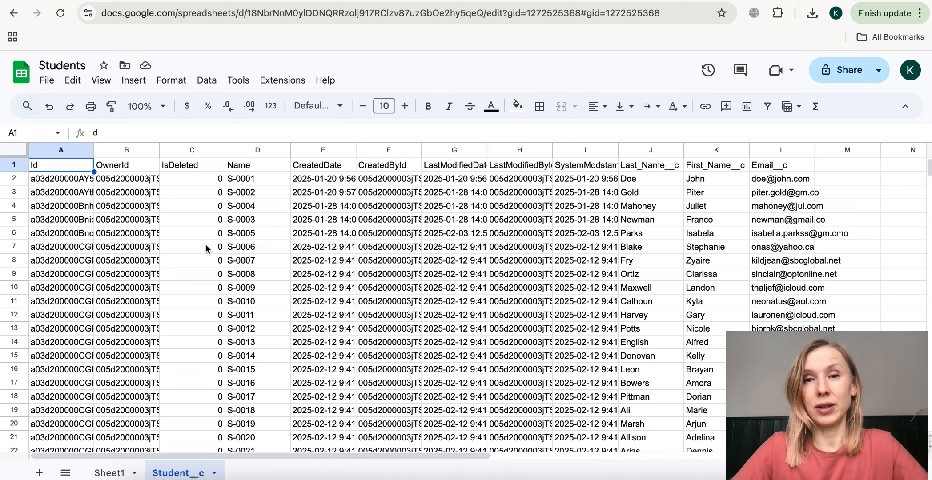
- Compare Sheet1 with the Student__c sheet, examining the Id and Name columns as match fields
left_click(107, 475)
left_click(178, 473)
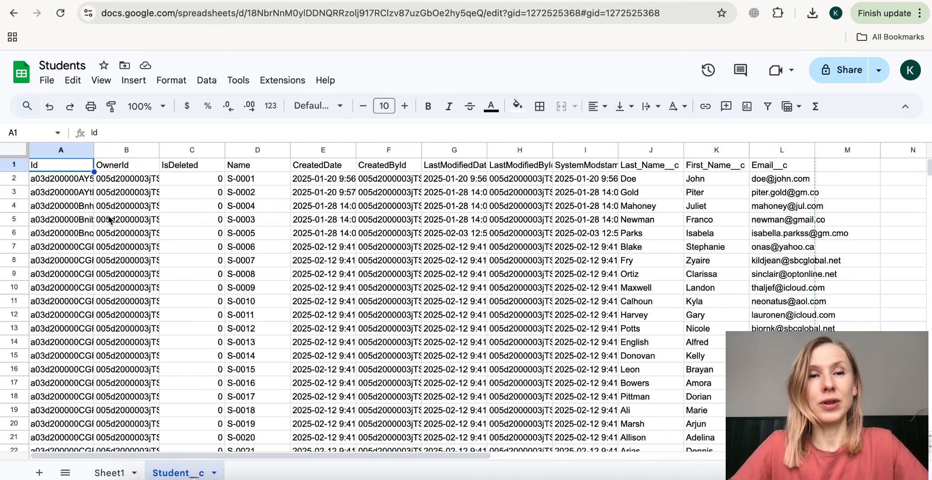
left_click(59, 151)
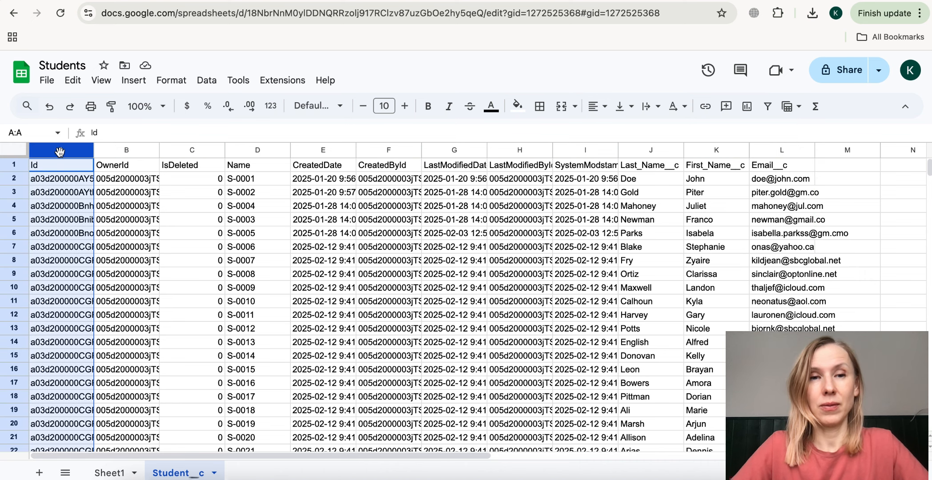
left_click(245, 167)
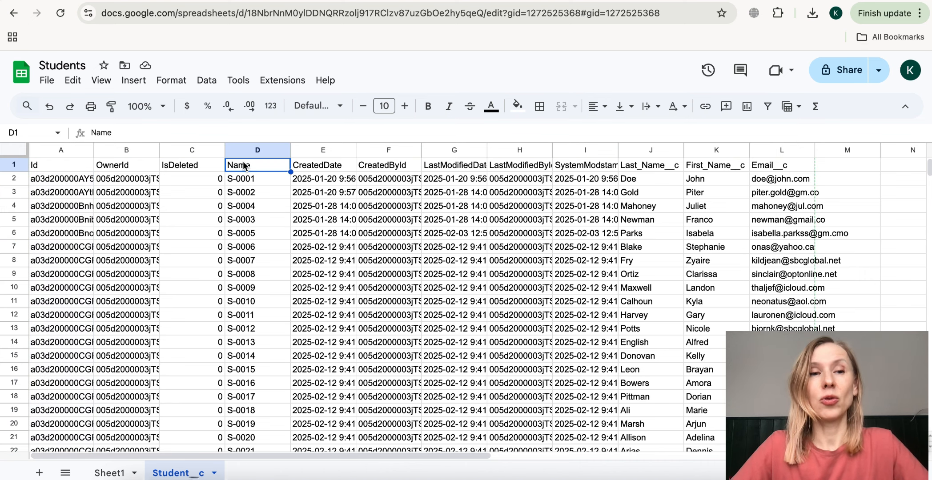
left_click(250, 152)
left_click(116, 470)
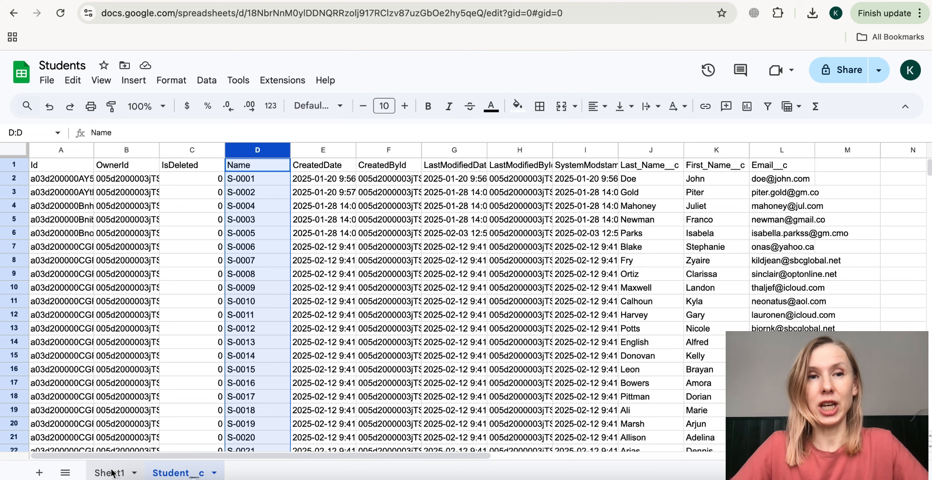
left_click(177, 473)
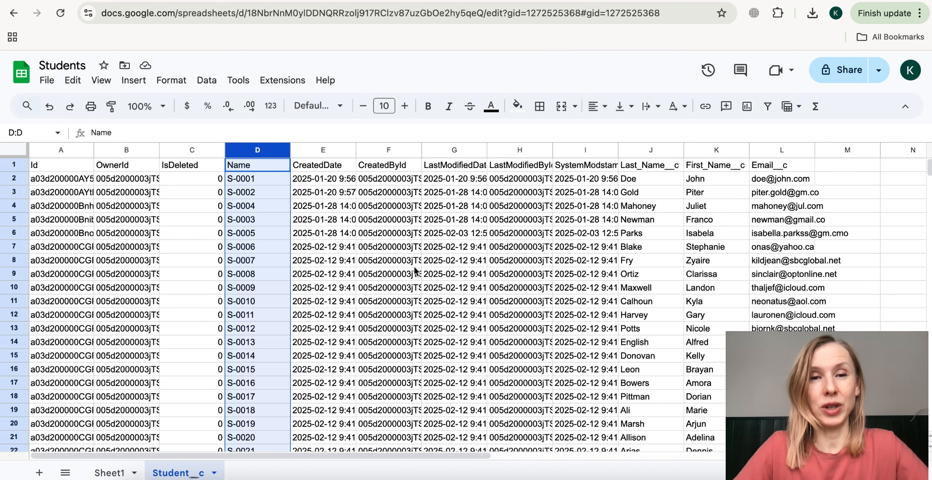
- Enter =XLOOKUP(C2,Student__c!L:L,Student__c!D:D) in Sheet1 cell E2 to look up each student's Name by email
left_click(763, 165)
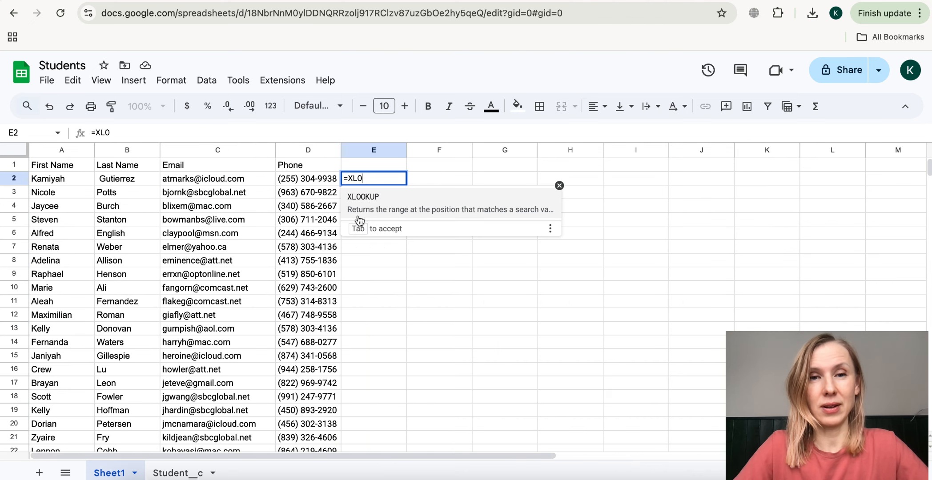
type("OKUP(")
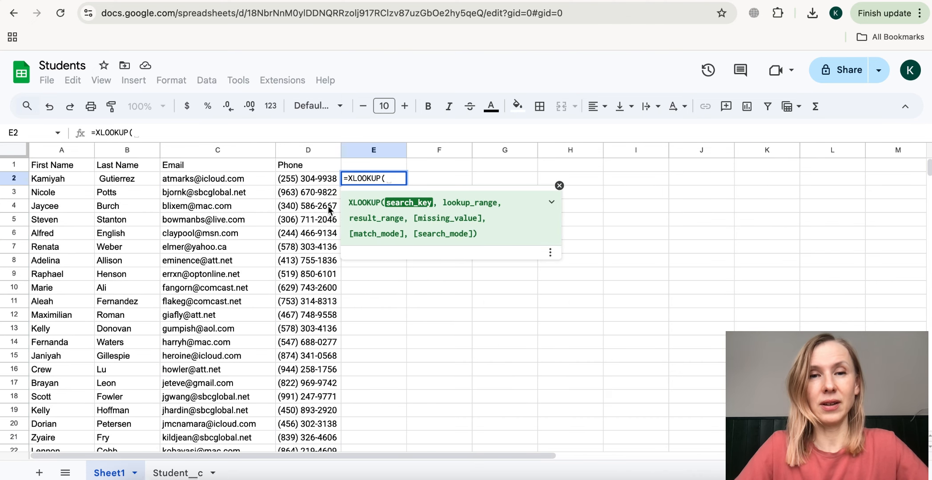
left_click(186, 179)
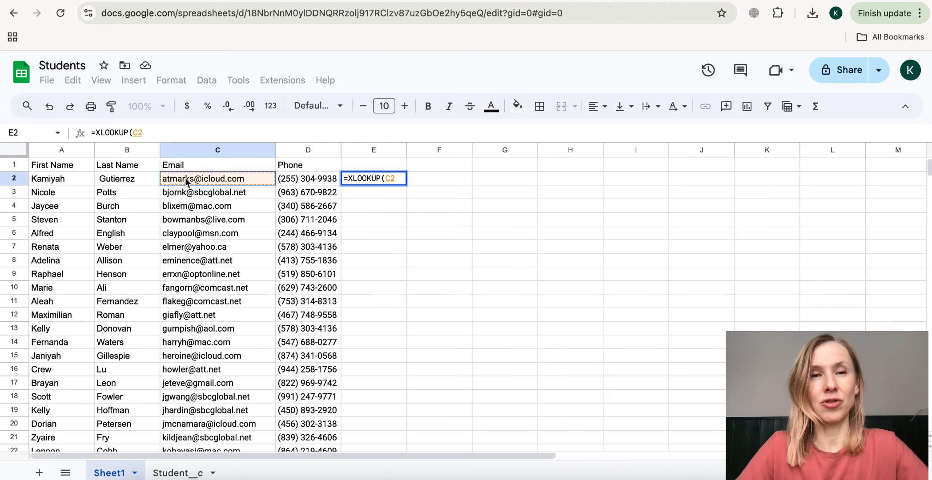
type(",")
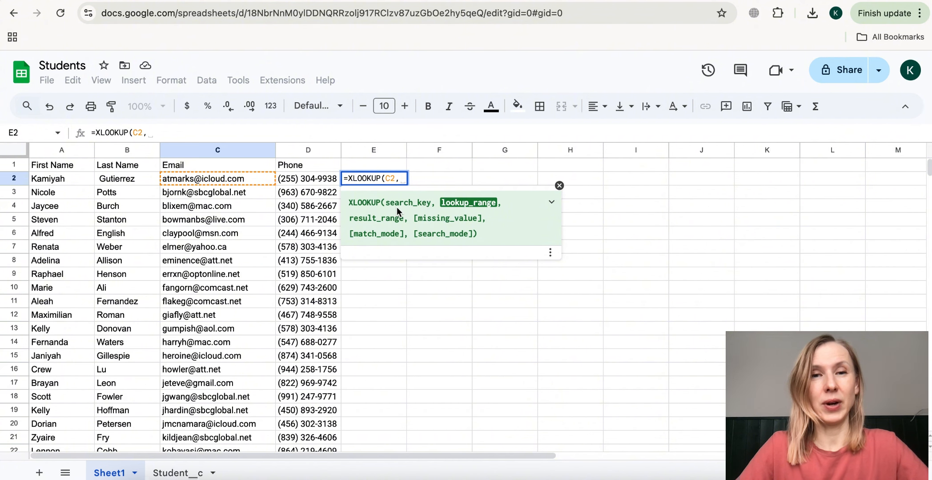
left_click(173, 473)
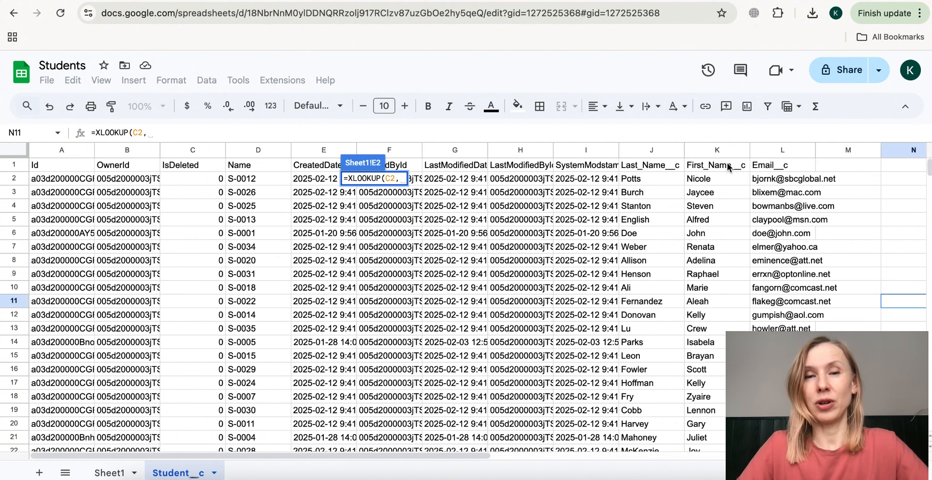
left_click(769, 152)
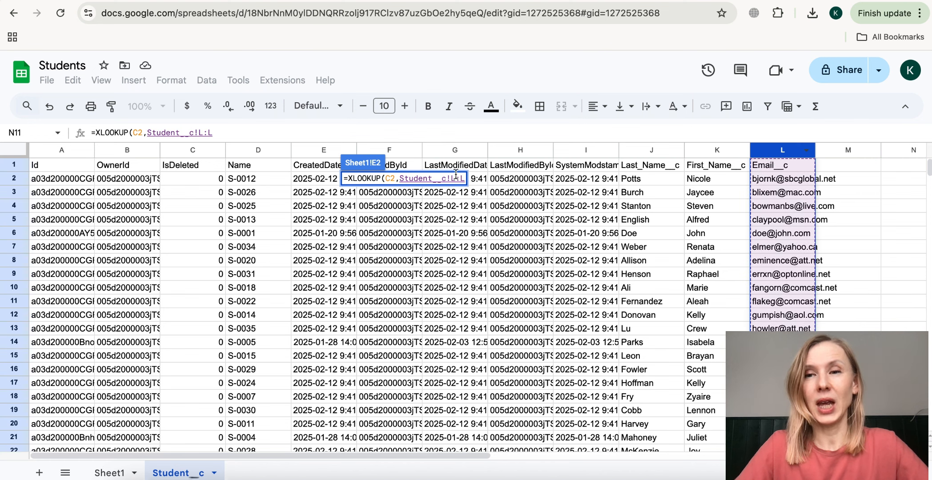
type(",")
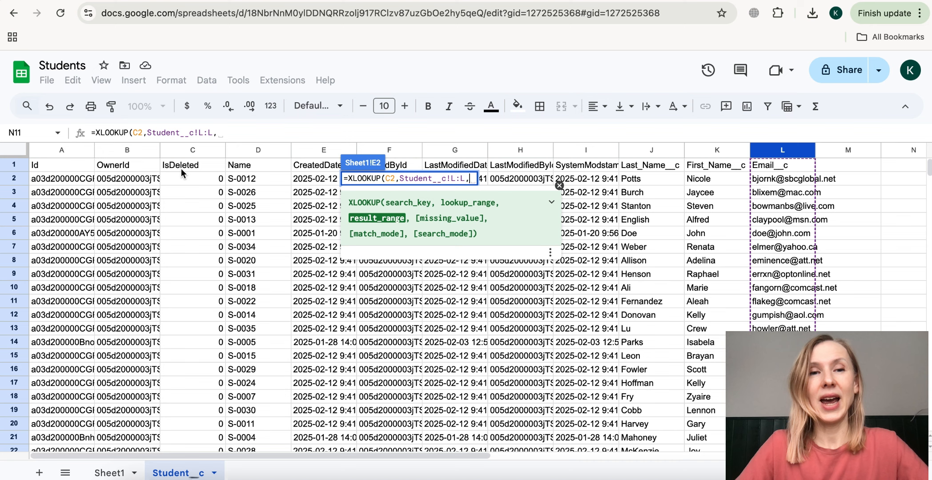
left_click(249, 151)
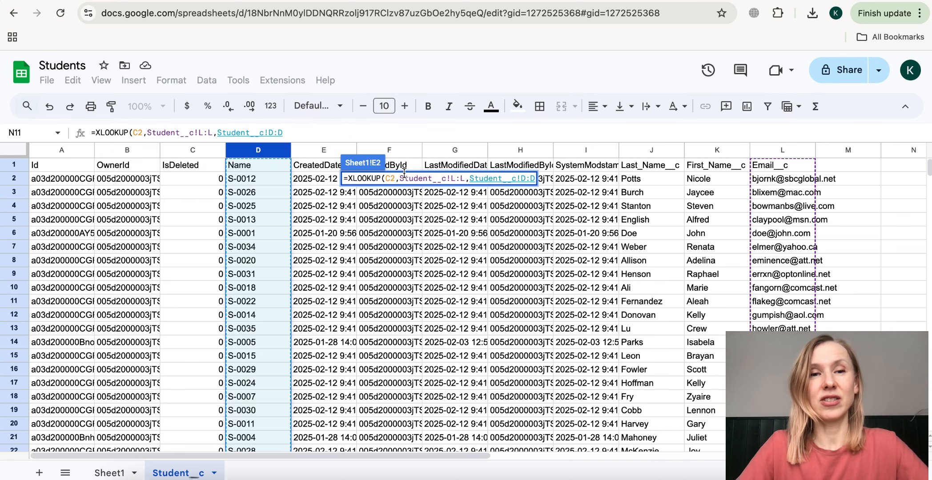
key("Return")
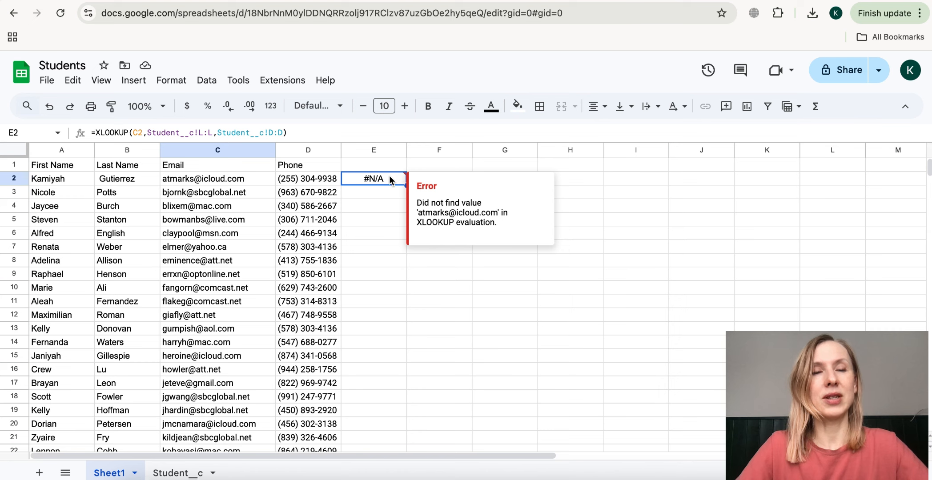
- Add 0 as the missing value in E2's XLOOKUP formula and fill the formula down column E to row 39
left_click(286, 133)
key("Return")
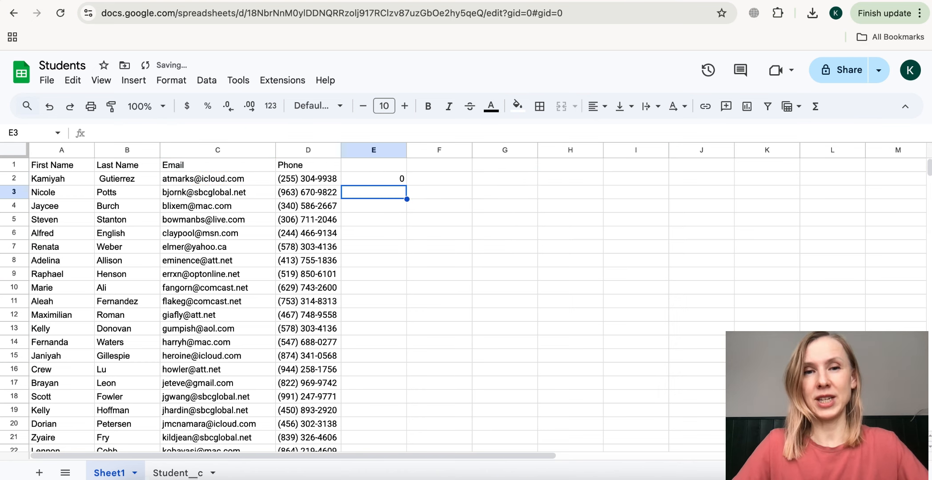
left_click(516, 263)
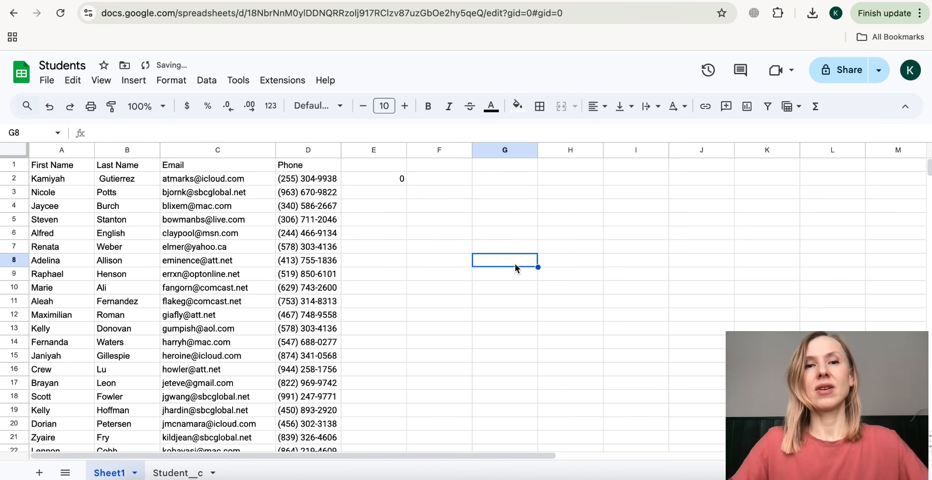
left_click(393, 183)
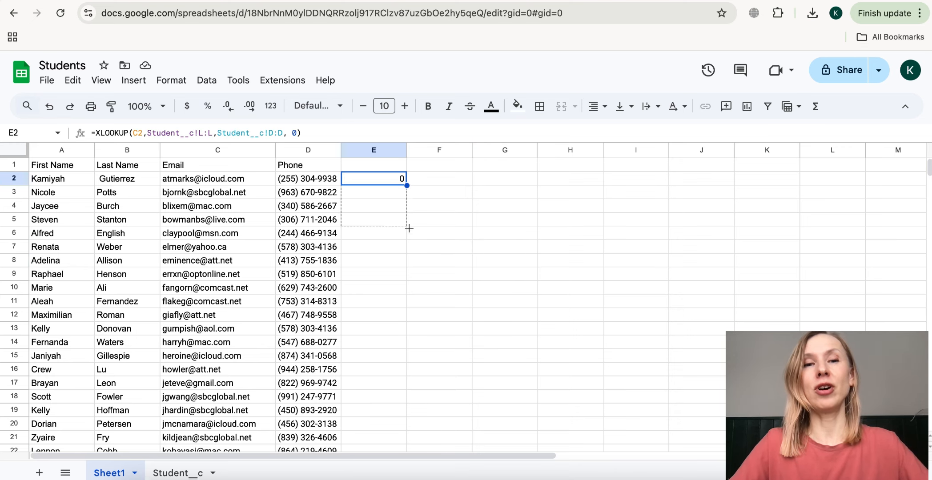
left_click_drag(409, 228, 404, 394)
left_click(479, 350)
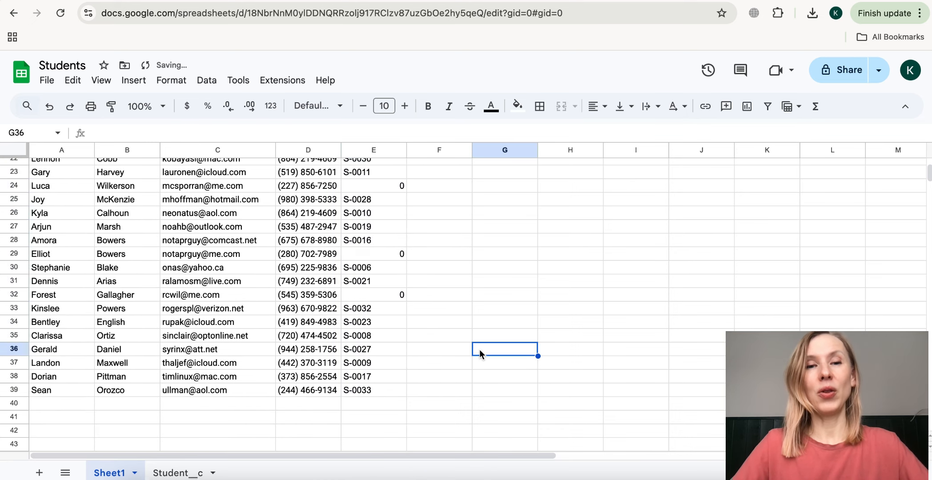
- Try '' as the missing value in E2's XLOOKUP formula and undo the change
scroll(479, 350, "up", 10)
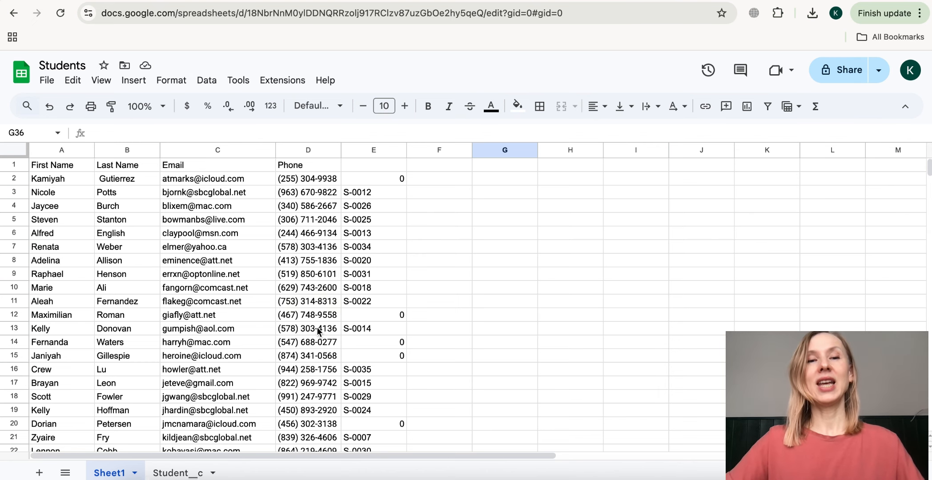
left_click(341, 194)
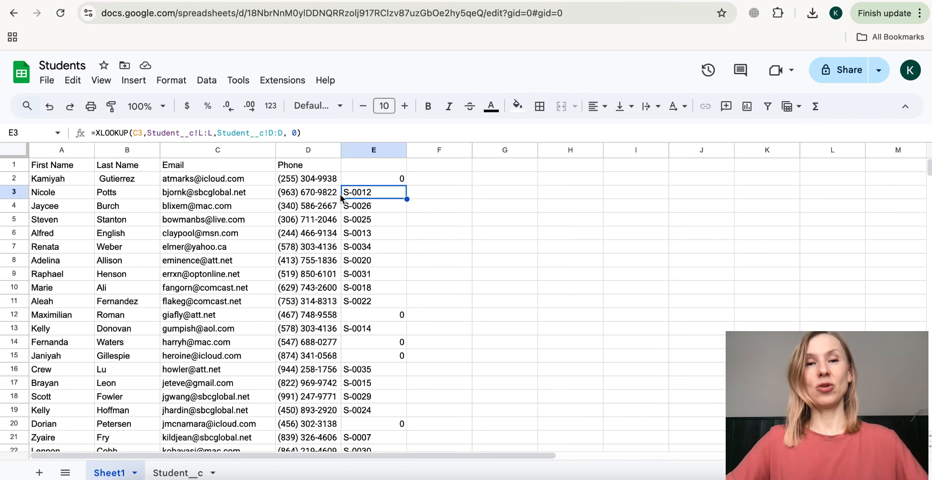
left_click(229, 194)
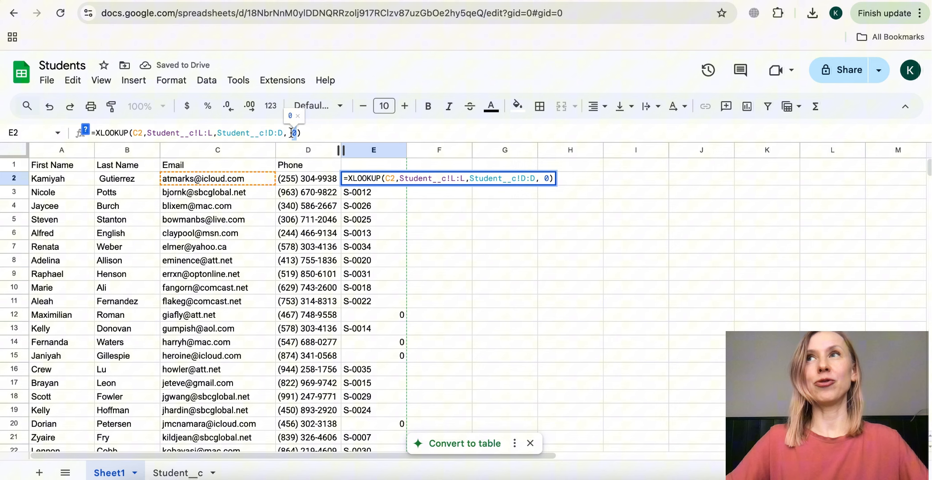
type("''")
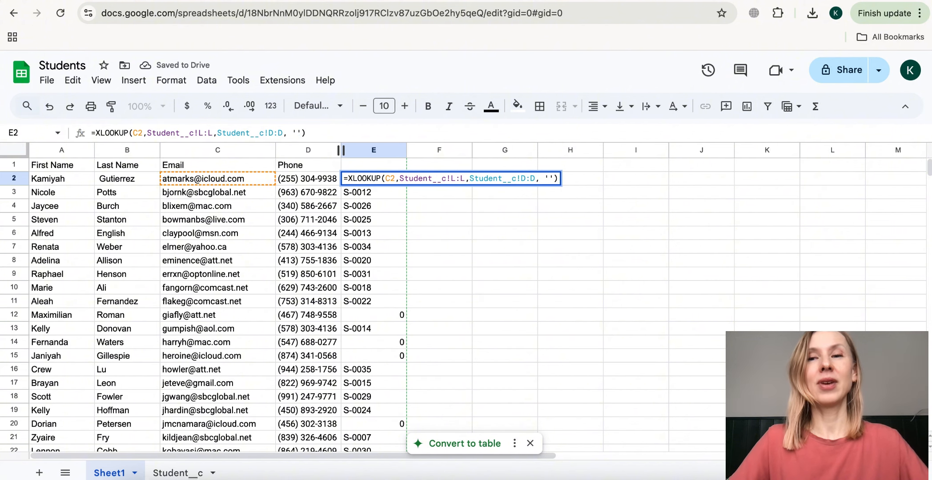
key("Return")
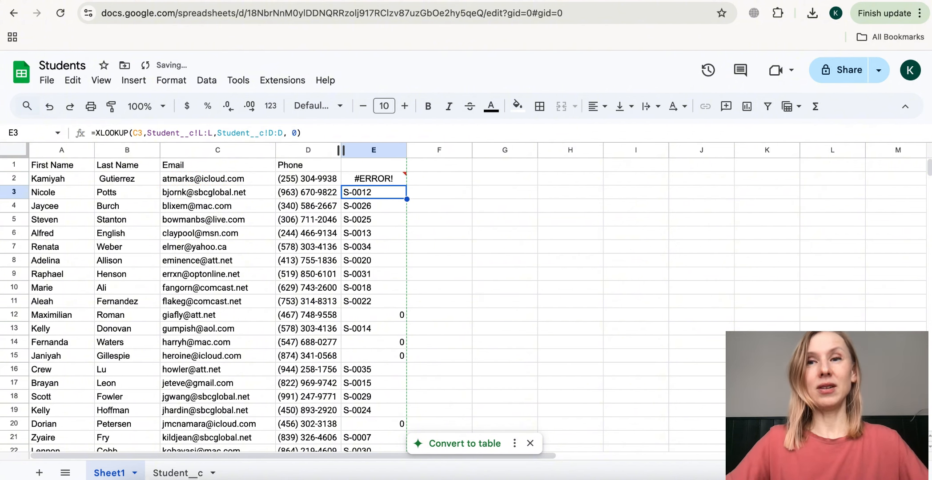
key("ctrl+z")
left_click(429, 235)
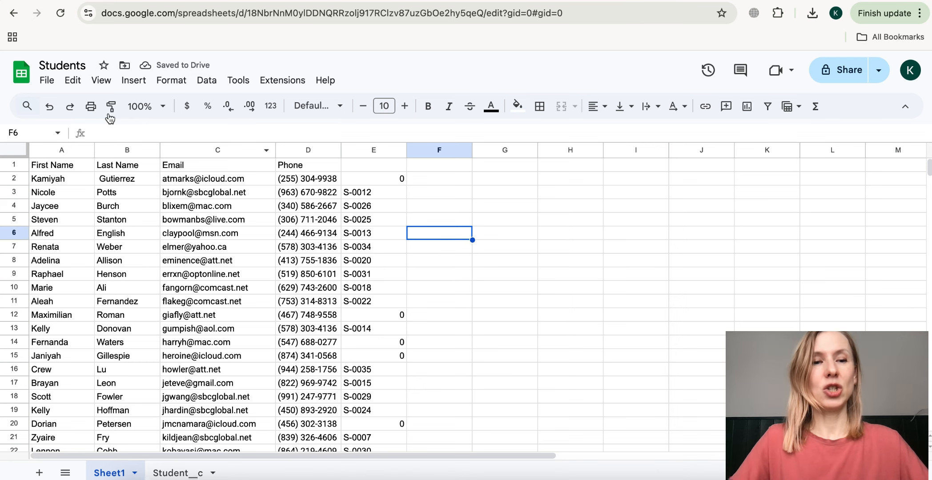
- Download Sheet1 of the Students spreadsheet as a comma-separated values (.csv) file
left_click(46, 80)
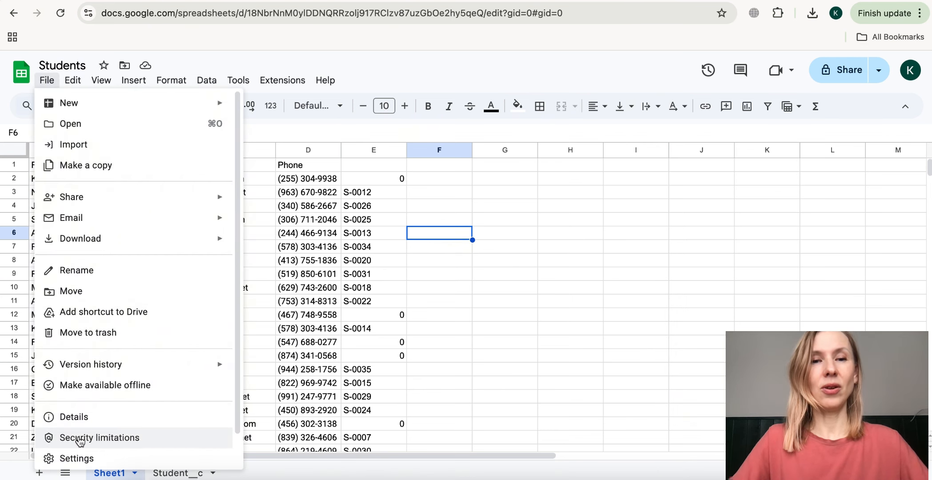
mouse_move(78, 240)
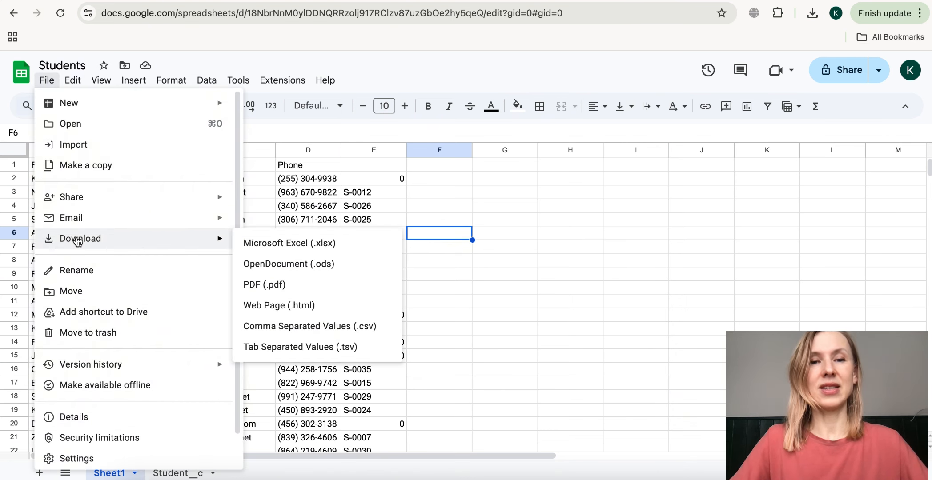
left_click(329, 333)
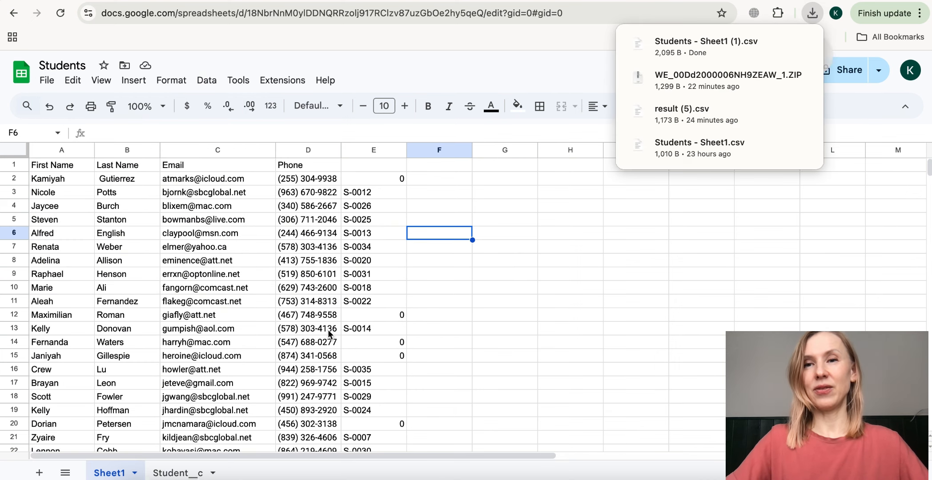
- Switch to Salesforce, open the Data Import Wizard in Setup and launch it
left_click(459, 1)
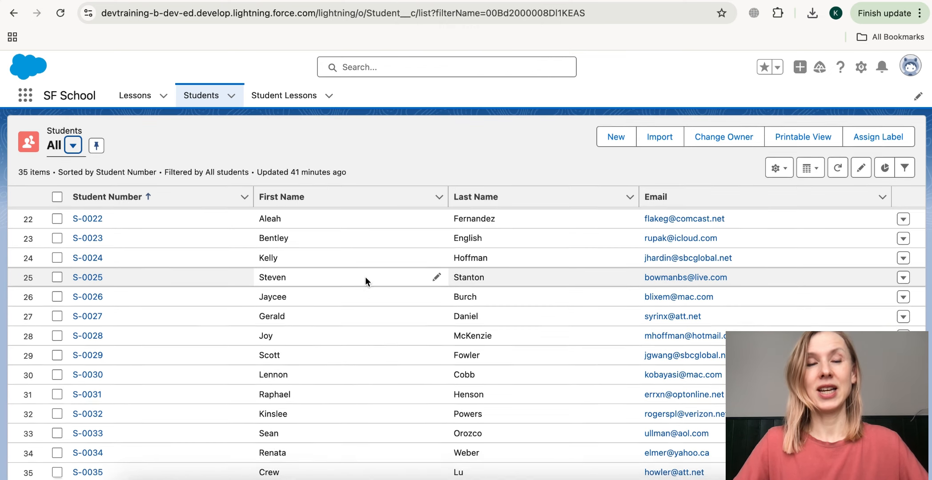
scroll(365, 277, "down", 1)
scroll(365, 276, "up", 3)
scroll(365, 276, "down", 3)
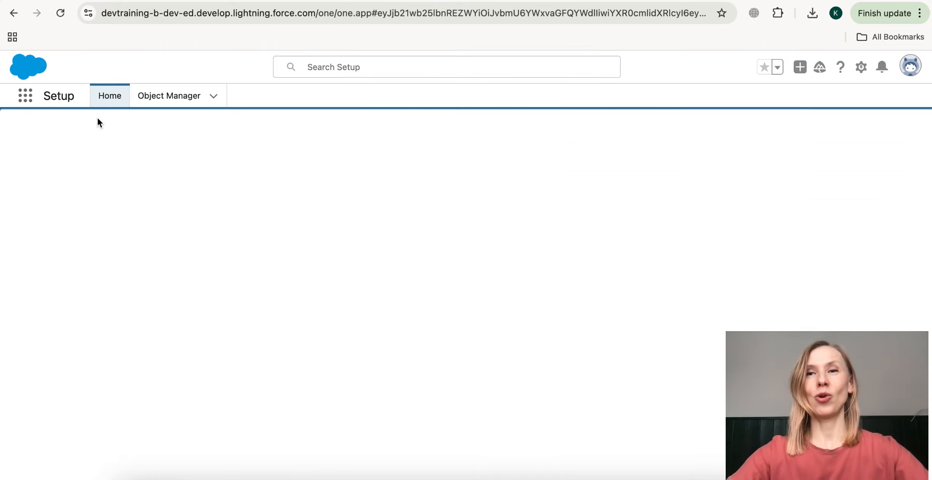
left_click(109, 97)
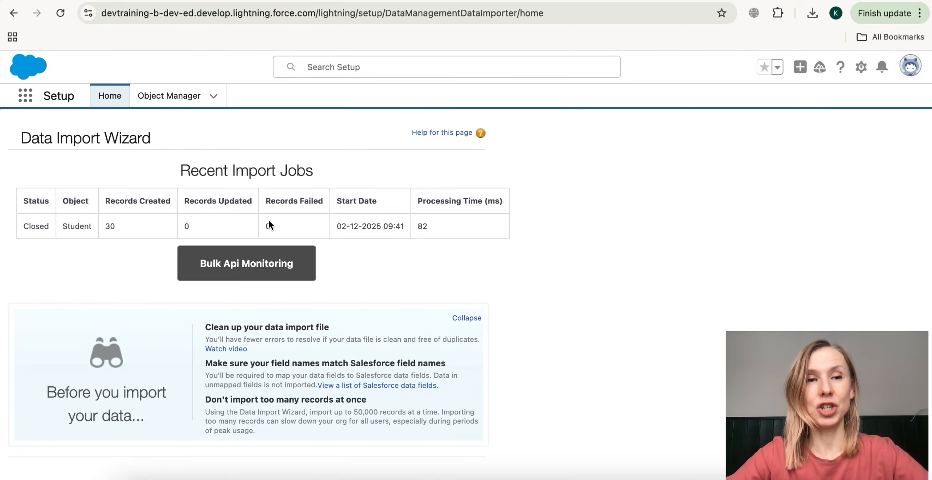
scroll(269, 220, "down", 8)
scroll(242, 303, "up", 8)
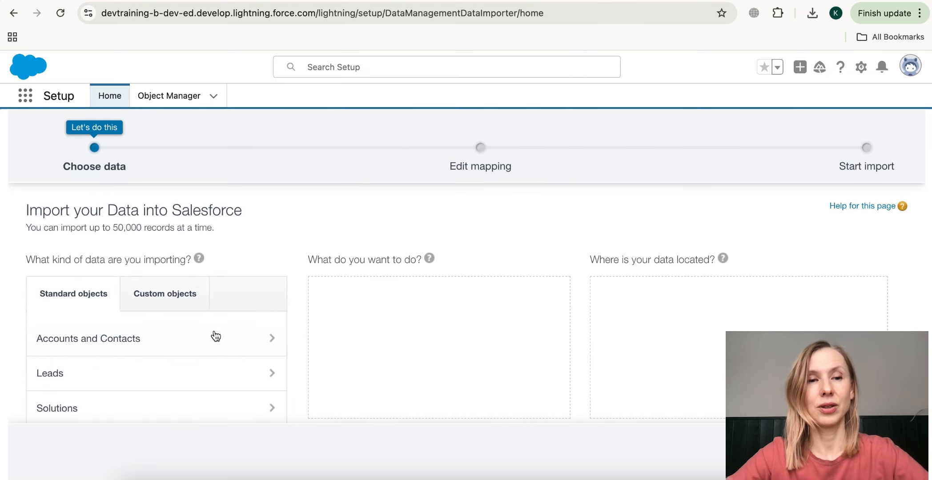
- Choose the custom object Students as the kind of data to import
scroll(214, 334, "down", 2)
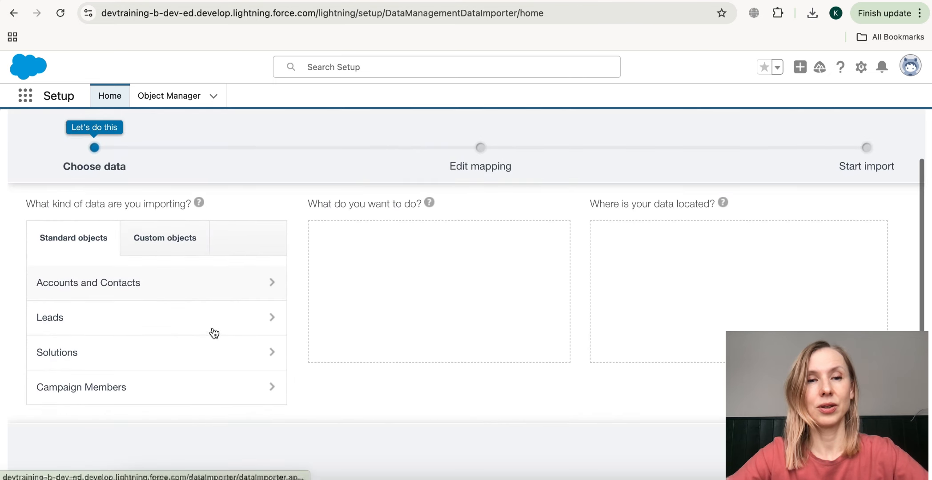
left_click(183, 242)
scroll(183, 243, "up", 2)
scroll(154, 380, "down", 3)
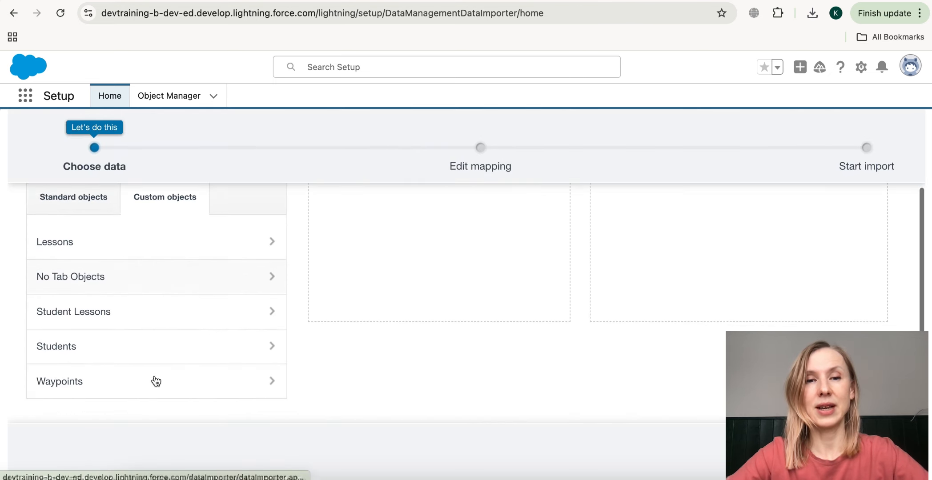
left_click(143, 346)
scroll(447, 325, "down", 3)
scroll(448, 325, "up", 2)
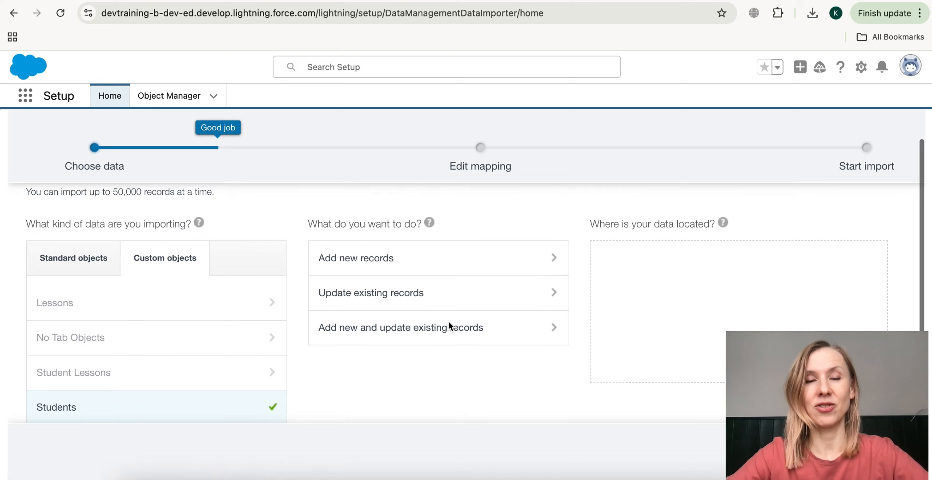
- Set the import to add new and update existing records, keeping Name as the match field
left_click(382, 363)
scroll(384, 334, "down", 3)
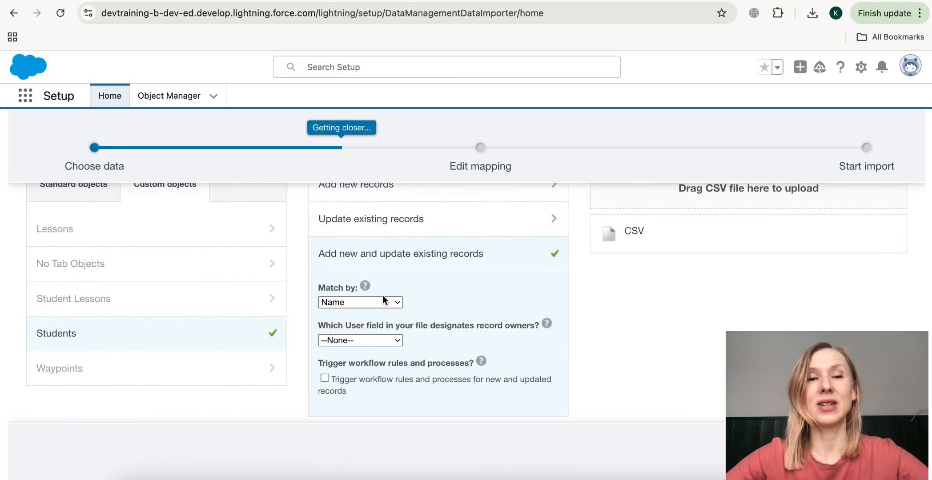
scroll(383, 295, "down", 1)
left_click(379, 287)
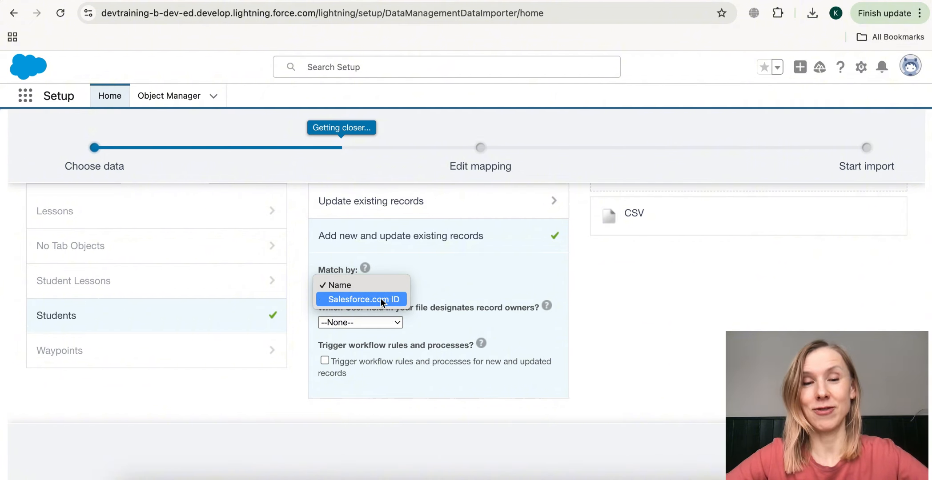
left_click(483, 273)
scroll(483, 273, "down", 1)
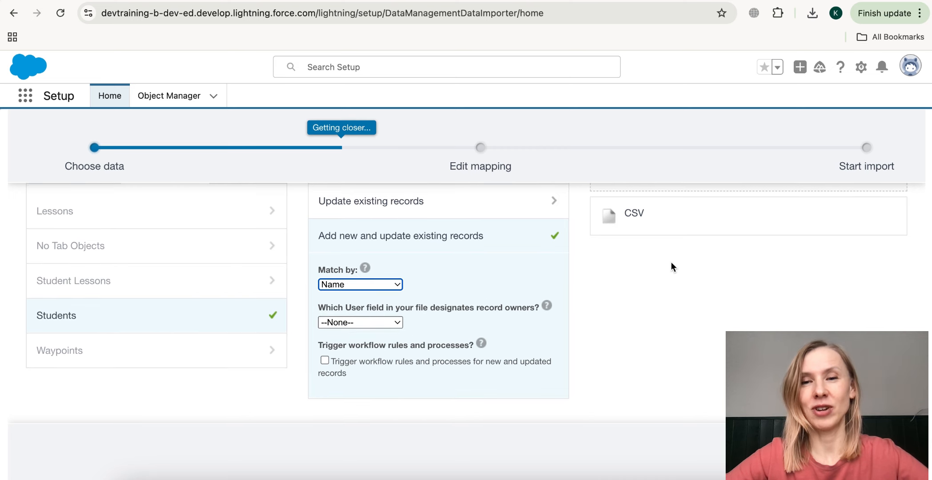
- Upload "Students - Sheet1 (1).csv" as the import's CSV source and continue to the field mapping
scroll(671, 267, "up", 3)
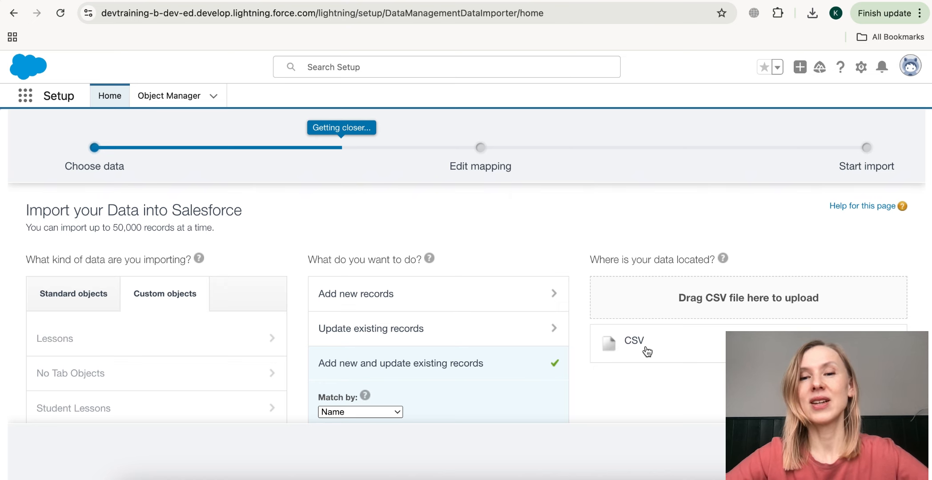
left_click(647, 352)
key("Return")
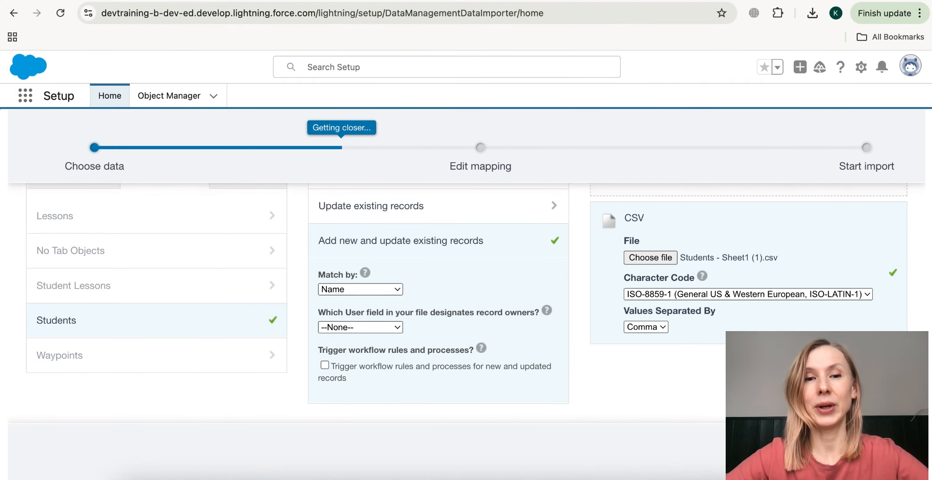
left_click(883, 451)
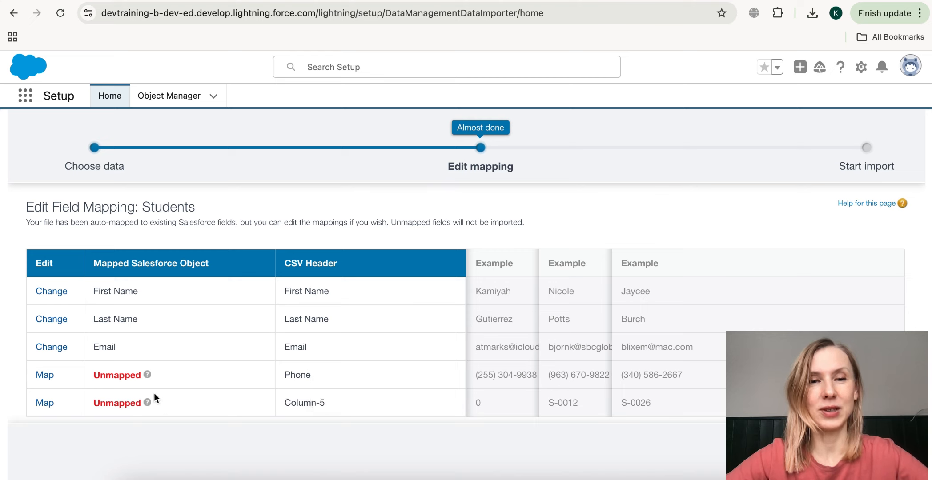
- Map the CSV's Column-5 to the Student Number field
left_click(45, 403)
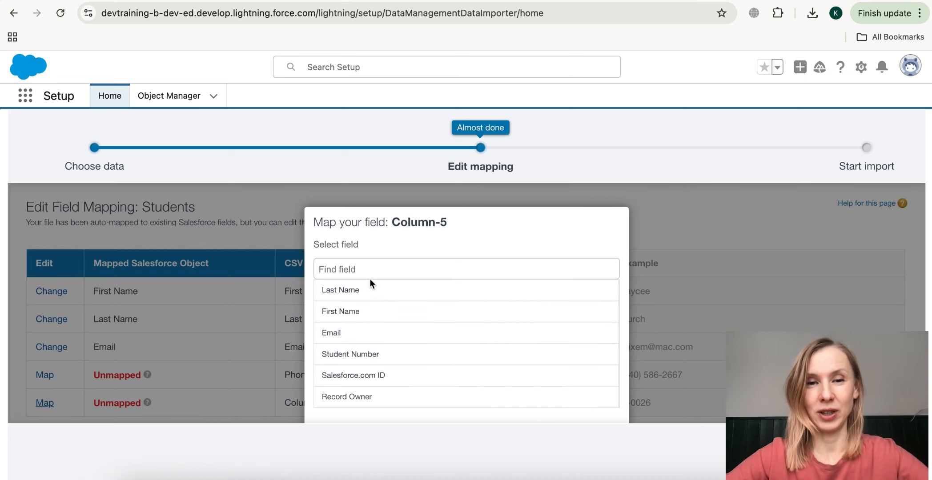
left_click(370, 358)
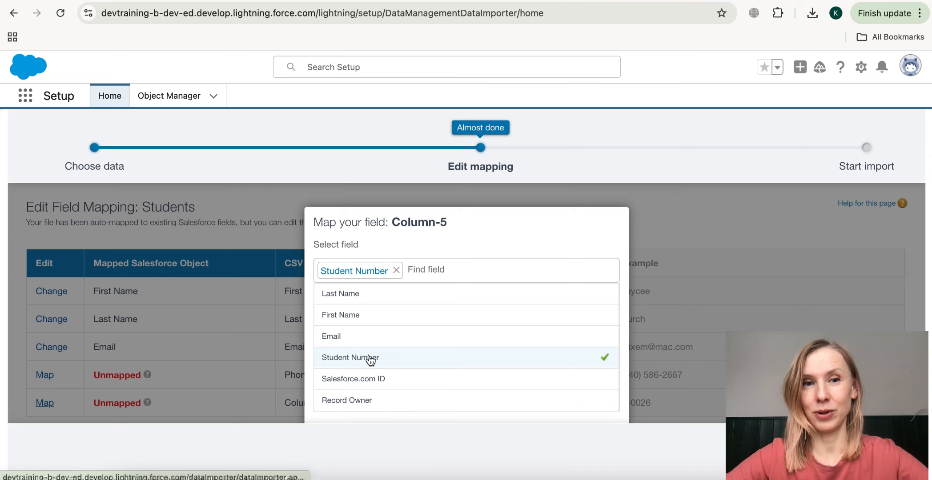
scroll(521, 334, "down", 2)
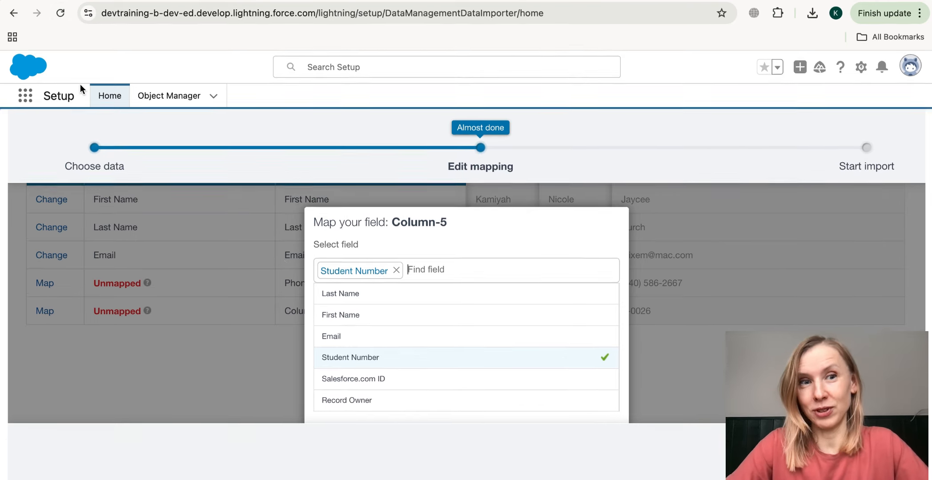
key("ctrl+super+f")
left_click(603, 441)
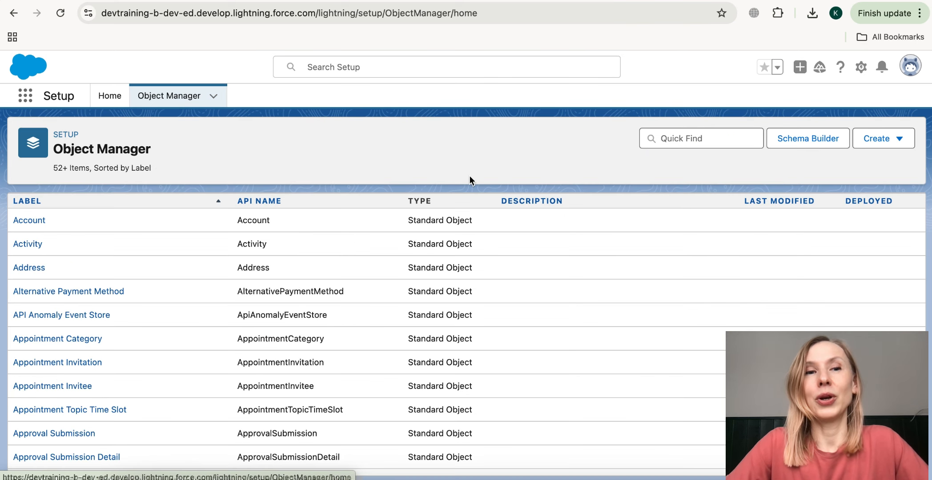
- Find the Student object in Object Manager using "Stu" and open its Fields & Relationships
left_click(703, 132)
type("Stu")
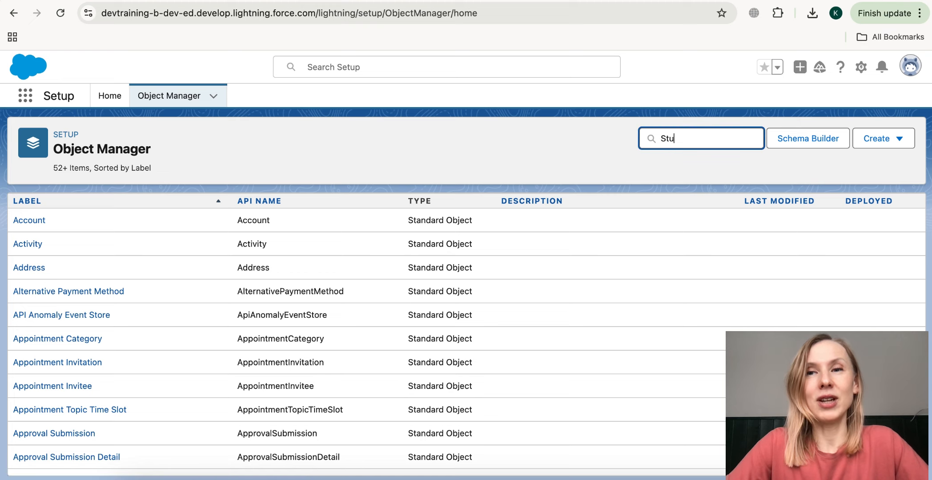
left_click(25, 245)
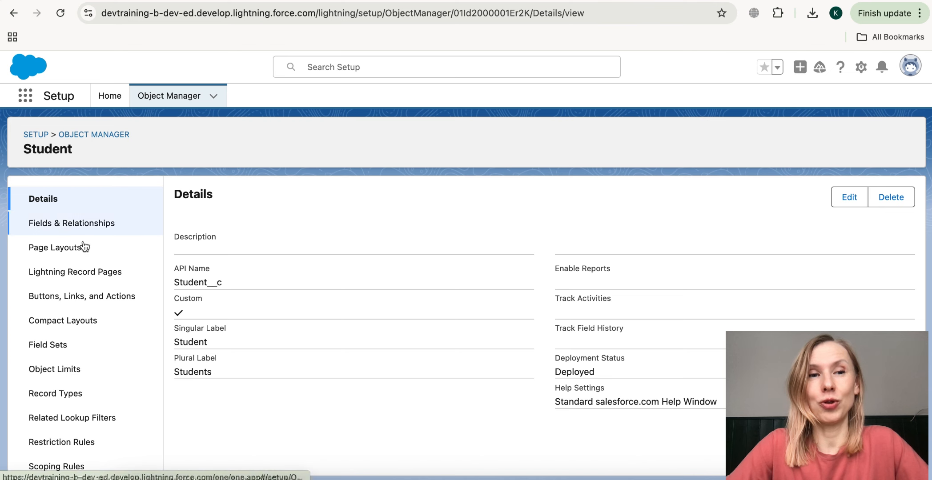
left_click(81, 224)
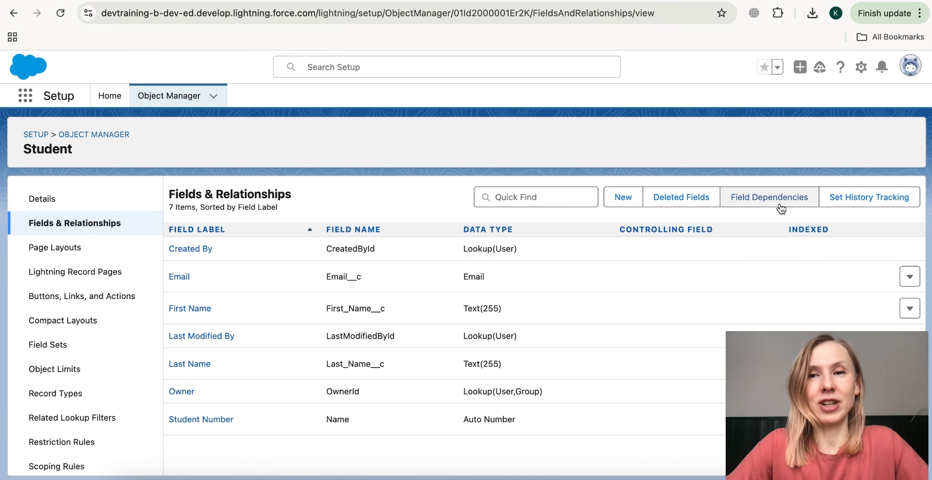
- Start a new custom field on the Student object with the data type Phone
left_click(628, 197)
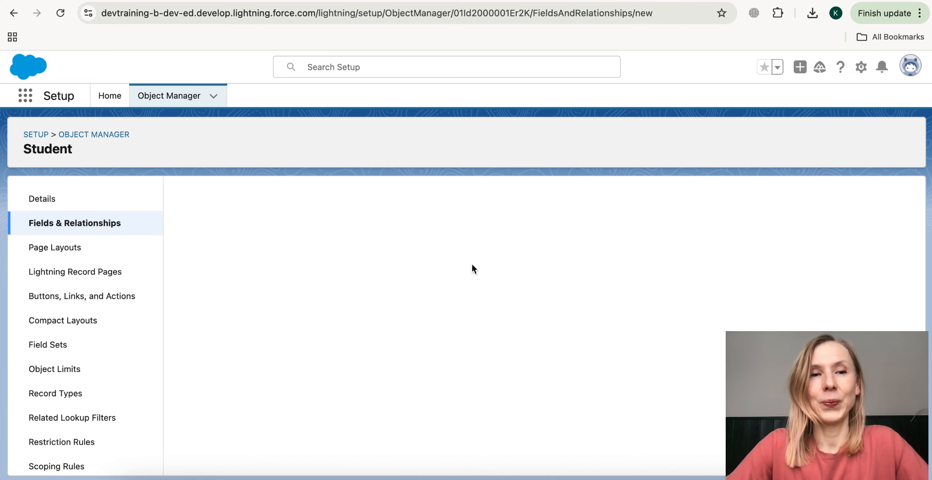
scroll(422, 282, "down", 3)
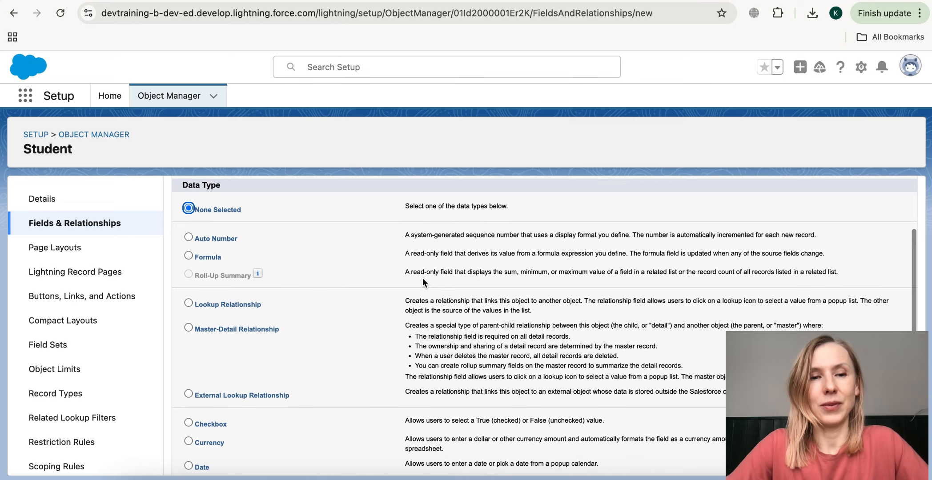
scroll(422, 279, "down", 2)
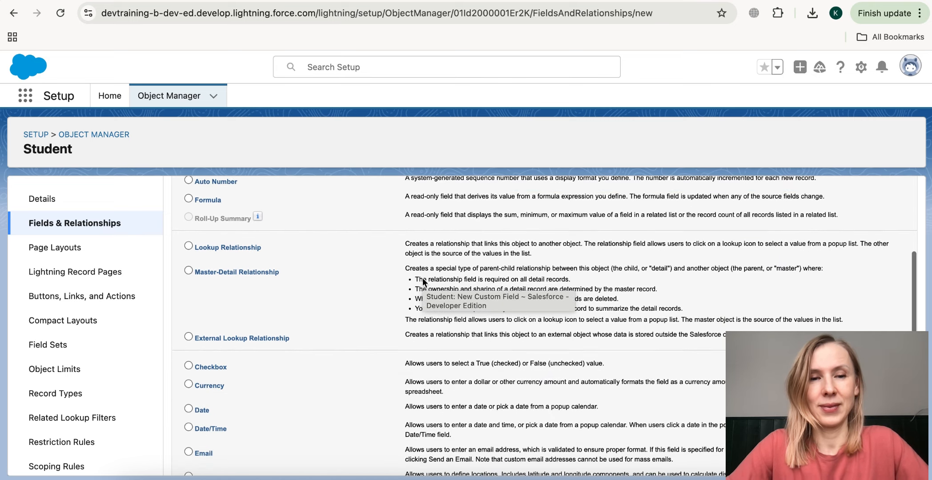
scroll(423, 278, "down", 4)
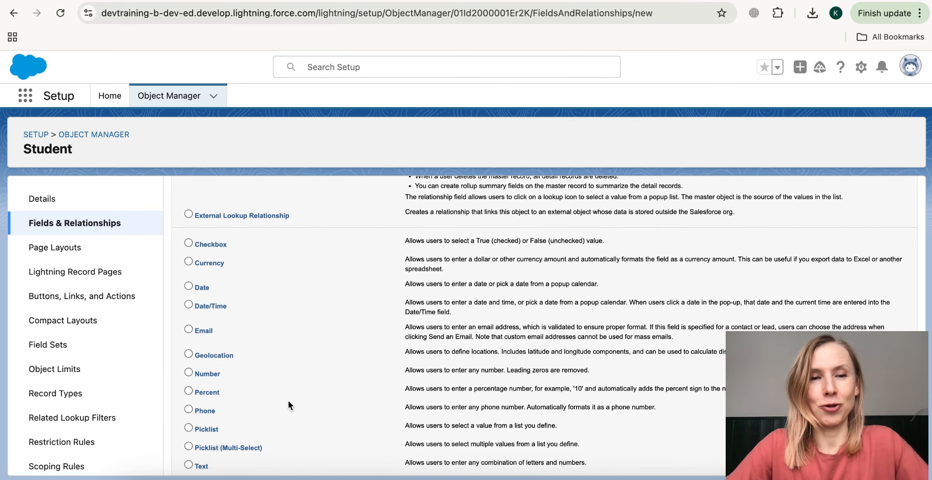
scroll(213, 412, "up", 10)
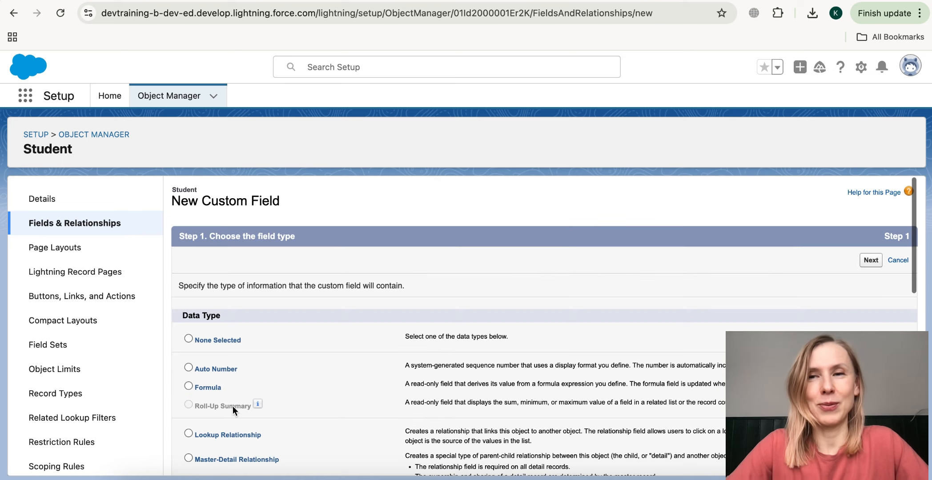
left_click(872, 261)
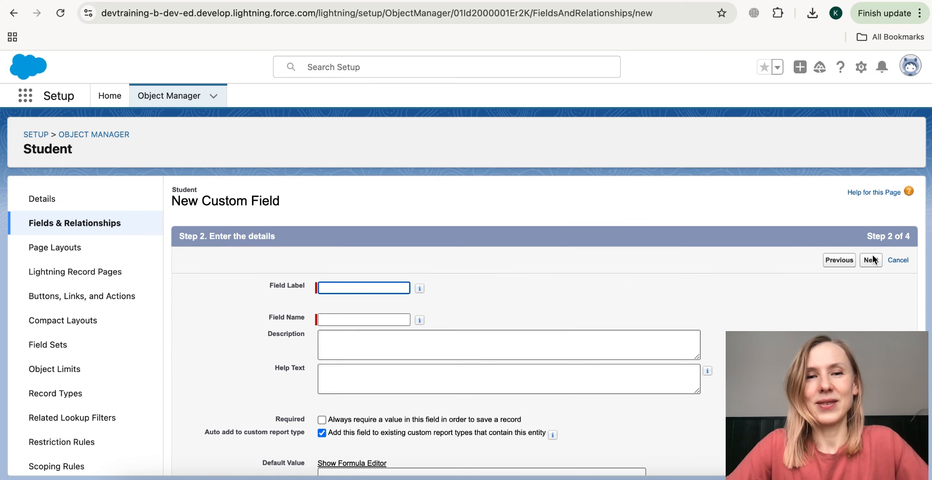
- Give the new field the label and name Phone, keep the default field-level security and Student Layout, and save it
left_click(347, 287)
type("O")
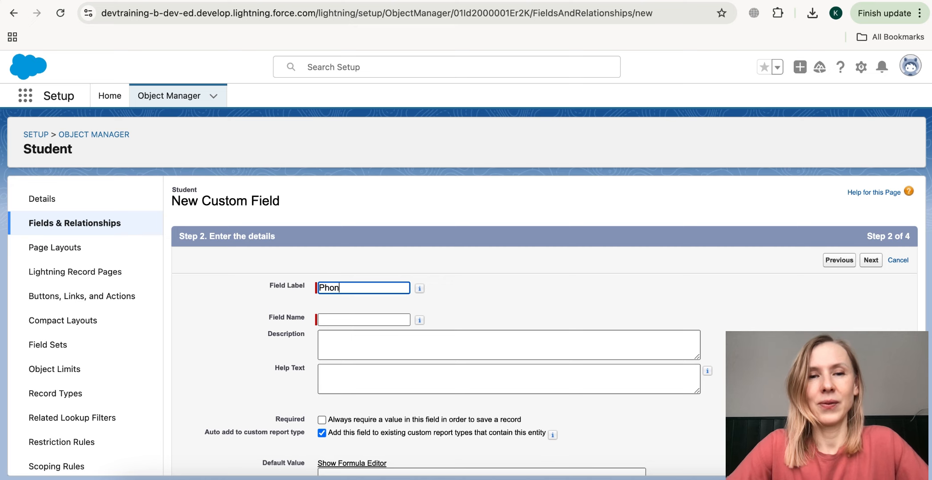
left_click(363, 318)
scroll(363, 317, "down", 2)
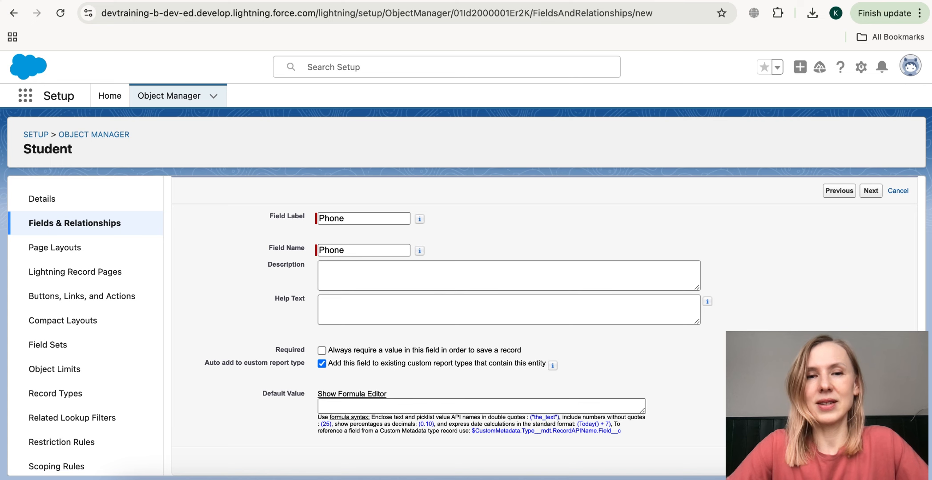
left_click(871, 461)
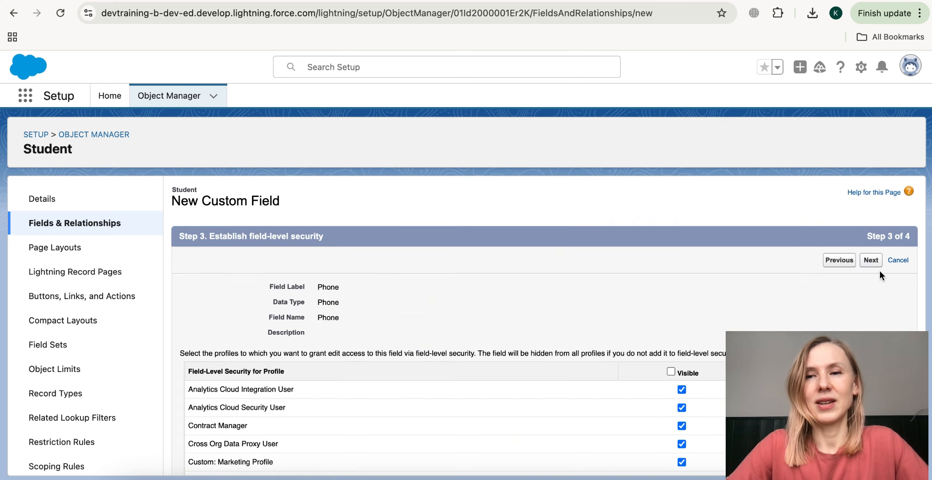
left_click(872, 261)
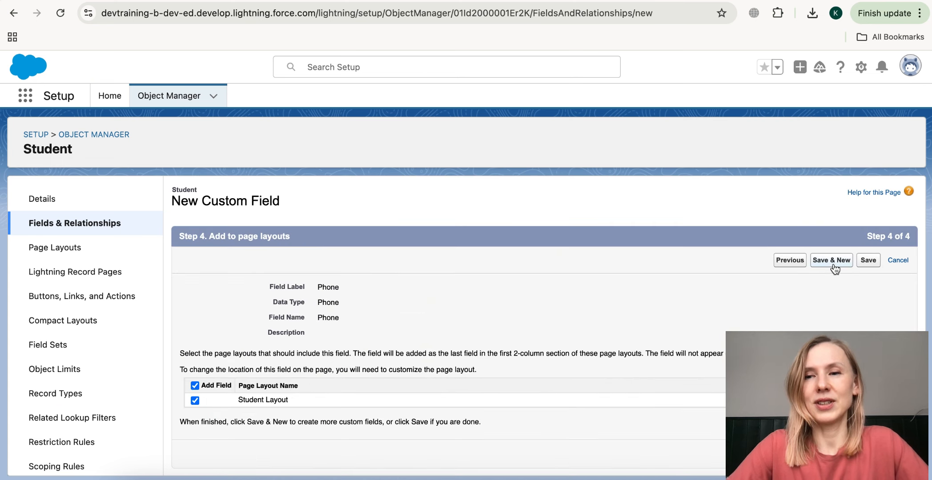
left_click(869, 261)
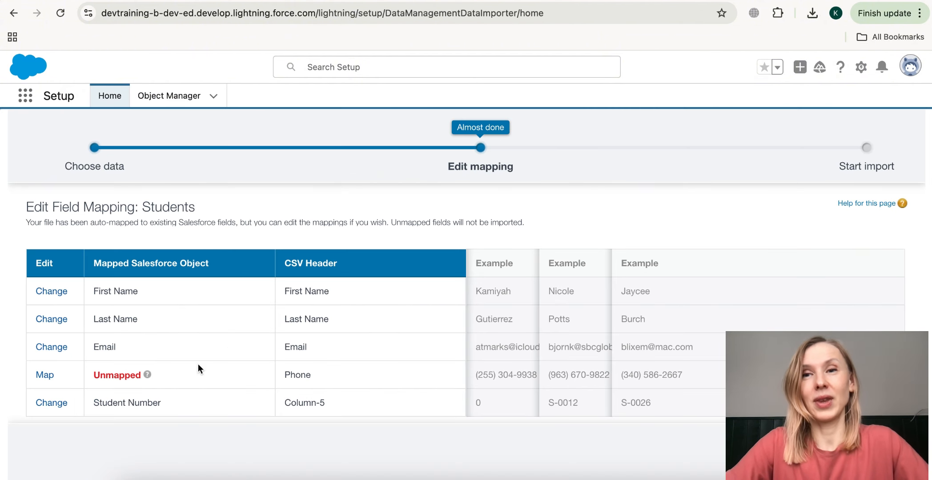
- Try to map the CSV's Phone column by searching the import fields for "Phone"
left_click(45, 376)
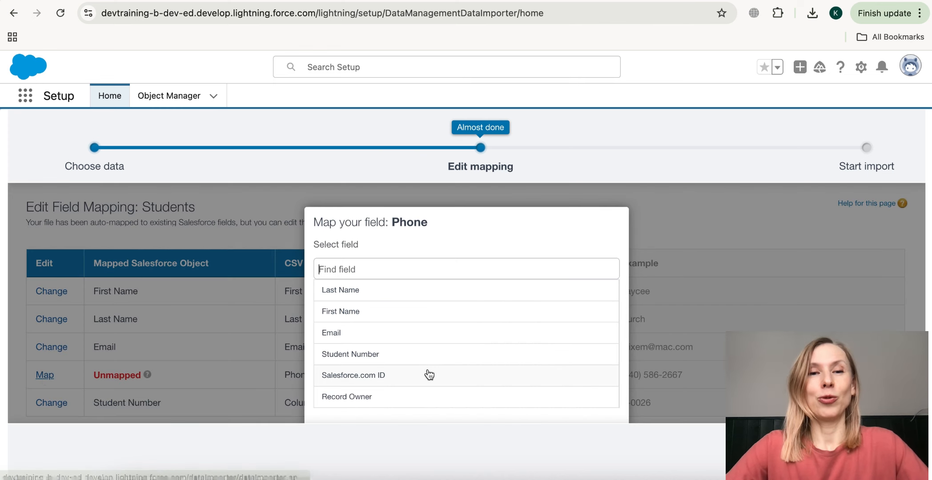
type("Phone")
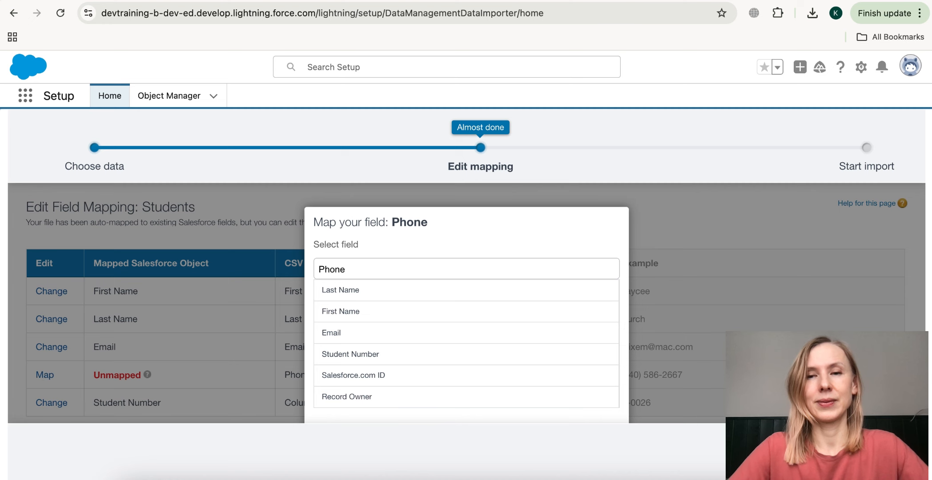
- Return to the import's data selection, upload "Students - Sheet1 (1).csv" again and continue to the field mapping
left_click(836, 447)
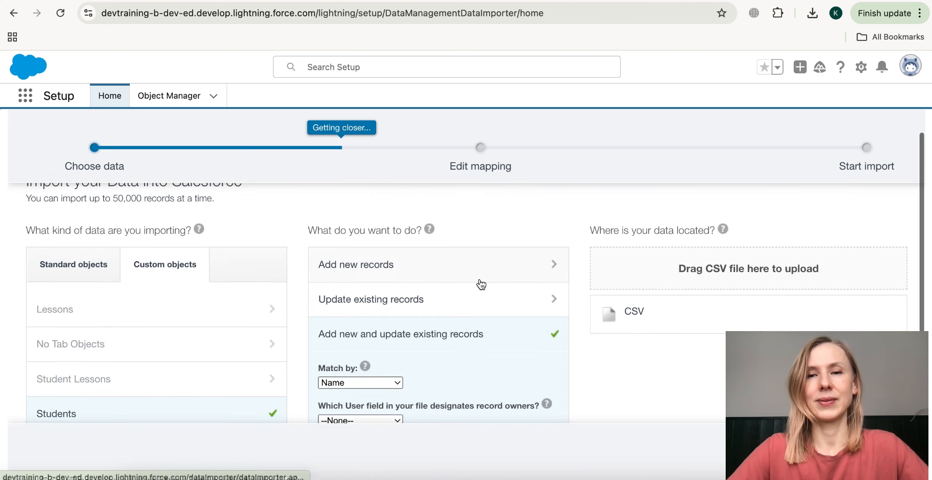
left_click(641, 340)
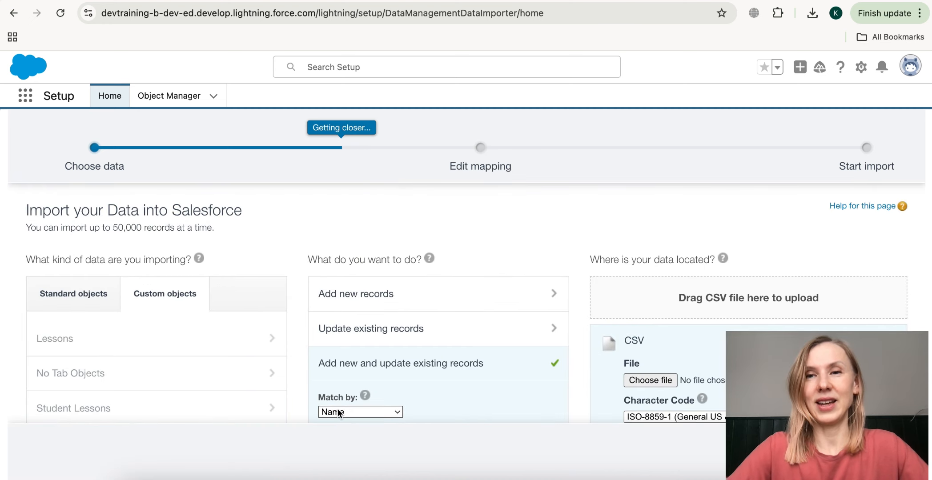
left_click(655, 379)
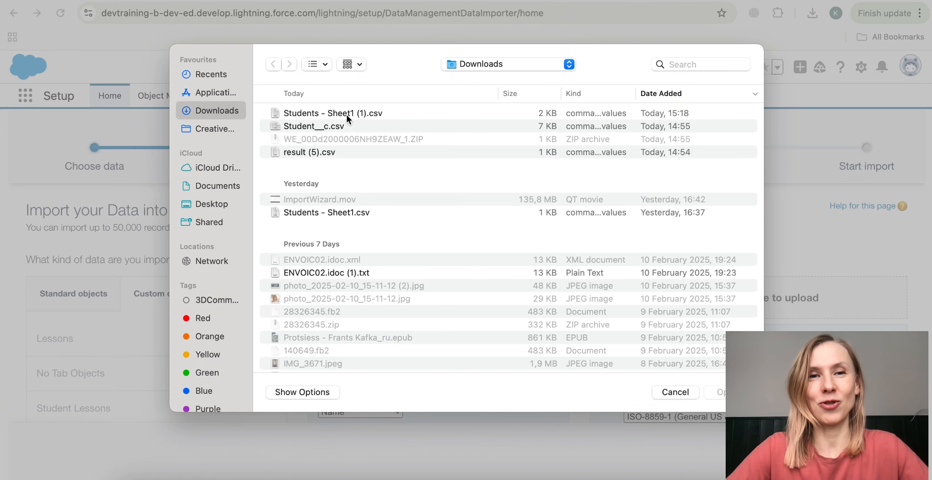
left_click(347, 115)
left_click(720, 392)
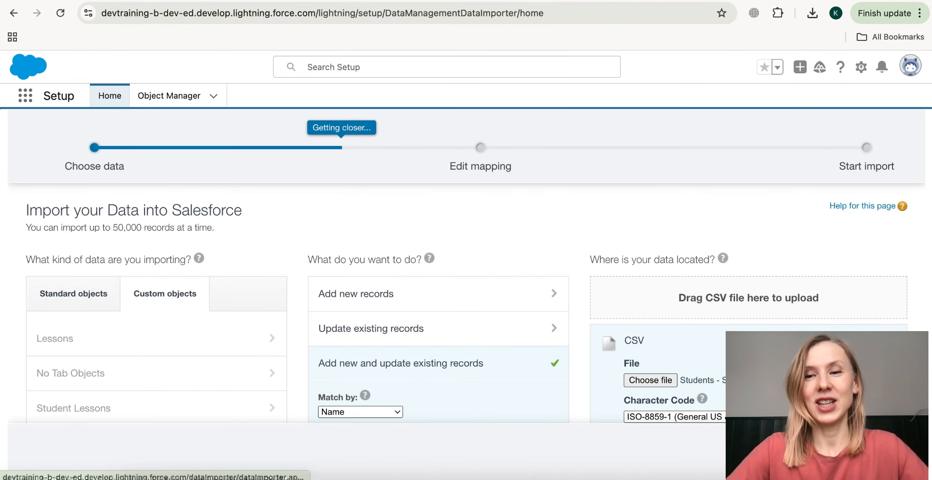
left_click(882, 451)
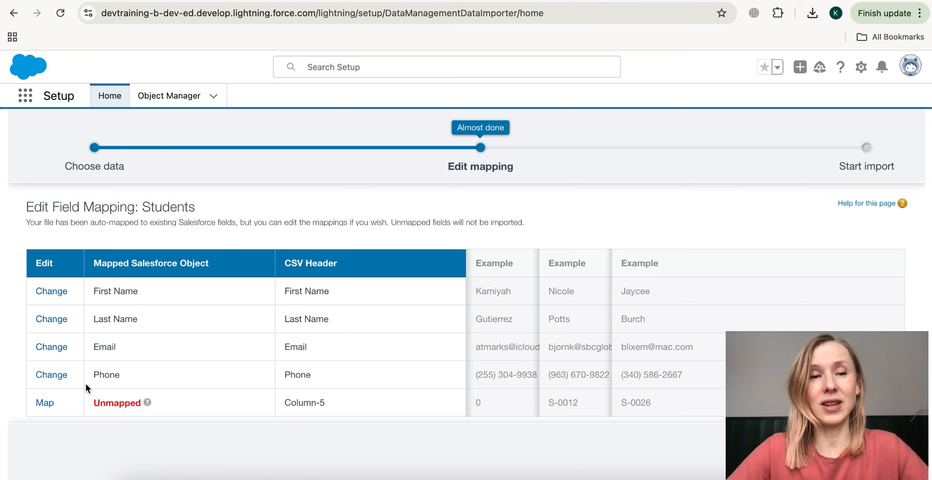
- Map the CSV's unmapped Column-5 to the Student Number field
left_click(53, 404)
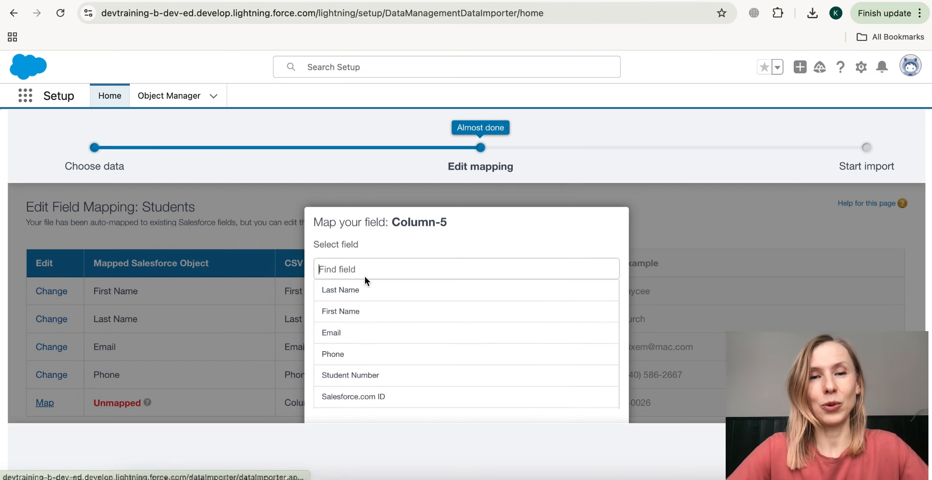
type("Name")
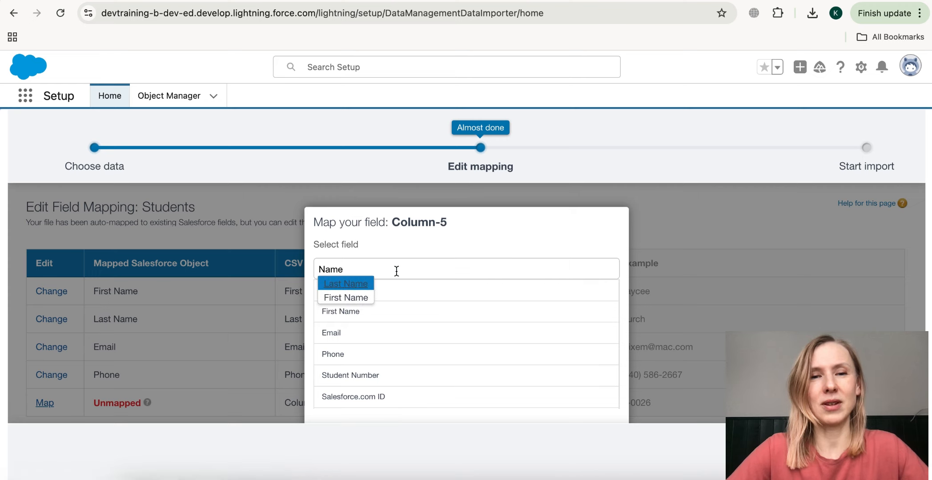
key("BackSpace")
type("u")
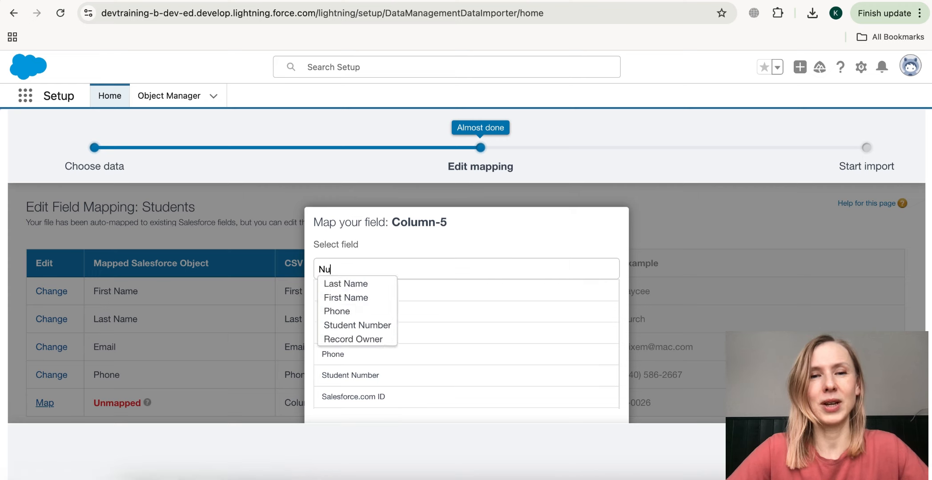
type("m")
left_click(384, 290)
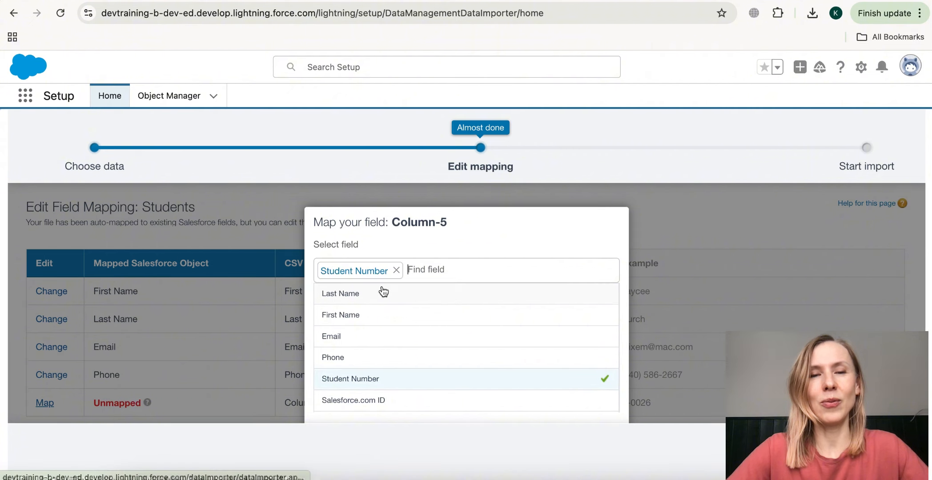
scroll(519, 345, "down", 1)
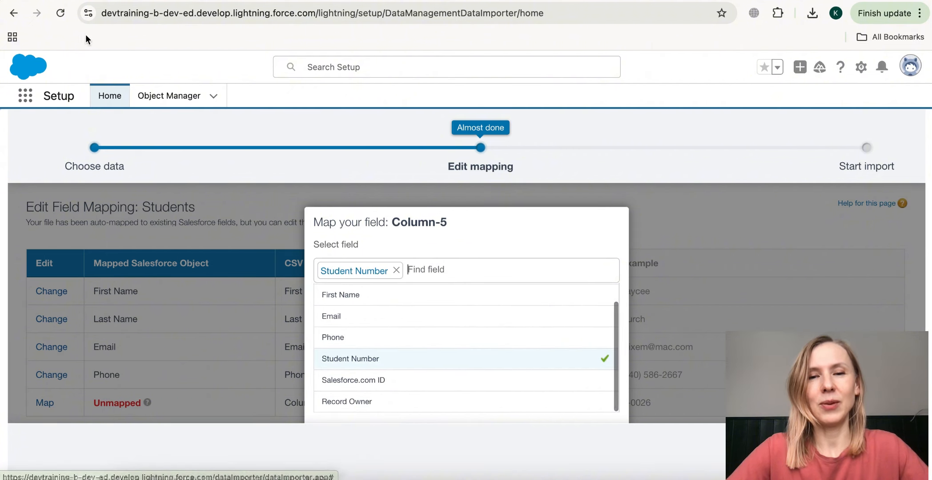
key("ctrl+super+f")
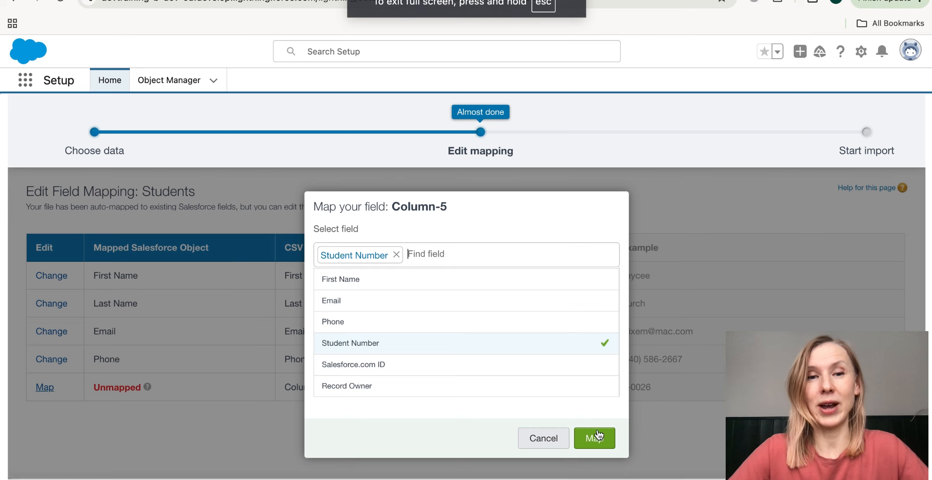
left_click(599, 435)
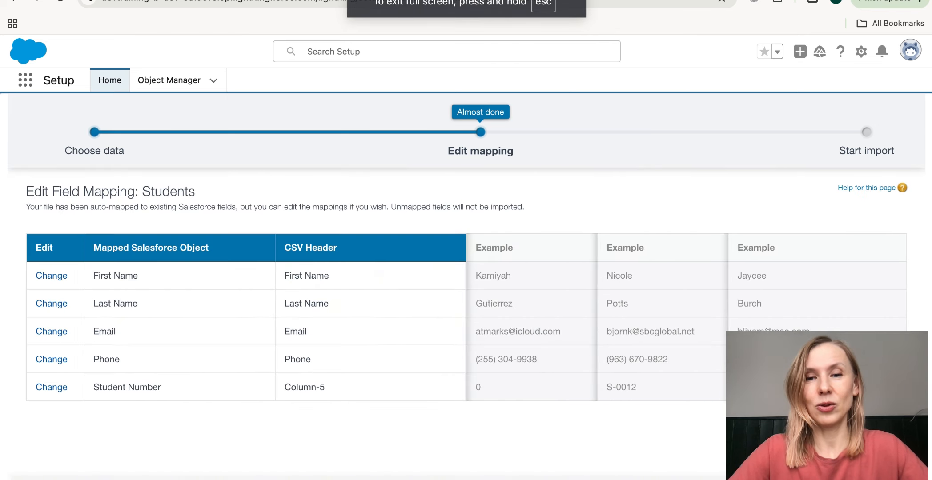
- Start the Students import and open the resulting bulk data load job to review its details and batches
left_click(884, 479)
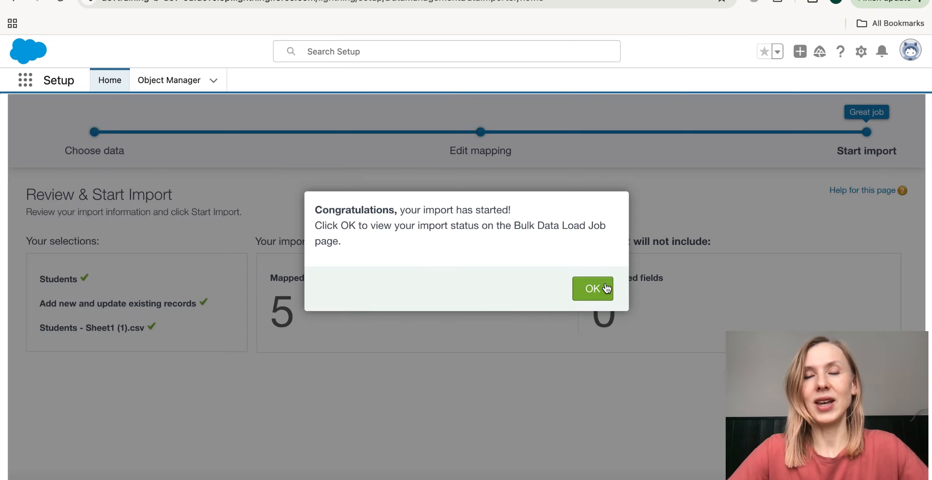
left_click(593, 289)
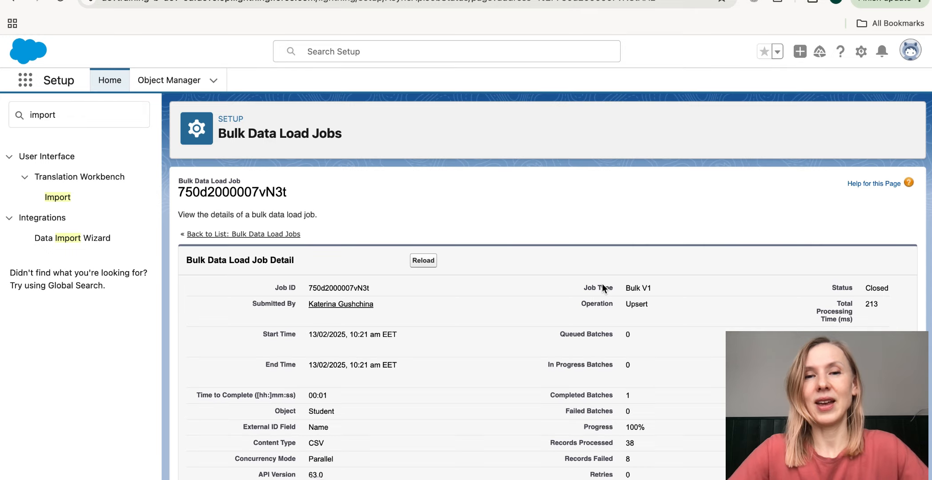
scroll(552, 403, "down", 2)
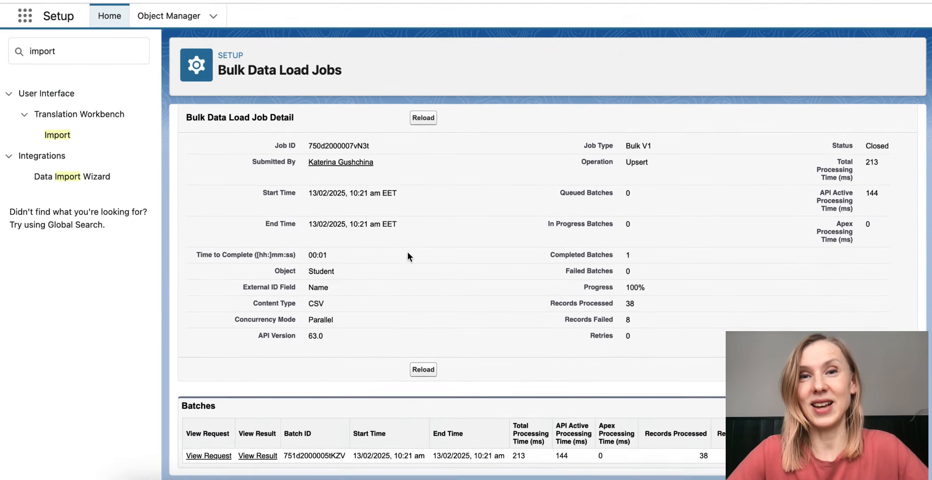
- Add the Phone field to the visible fields of the Students "All" list view and save the selection
scroll(475, 352, "down", 2)
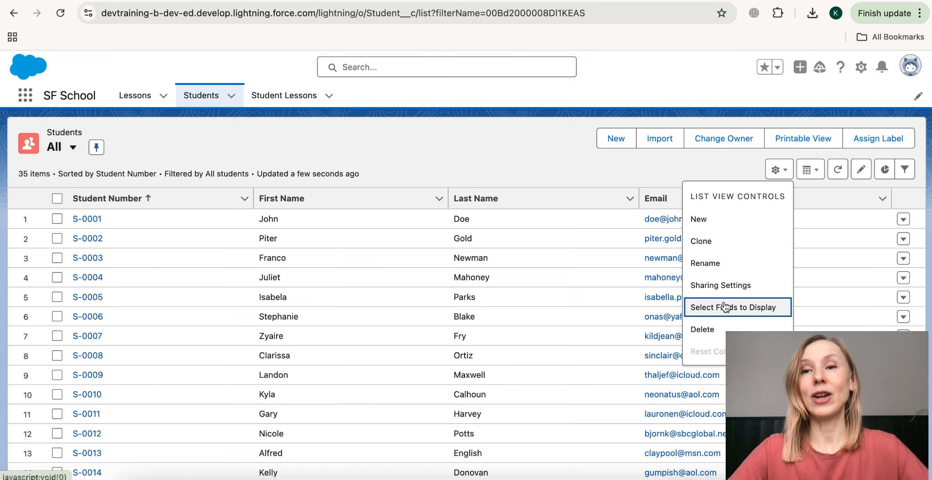
left_click(728, 362)
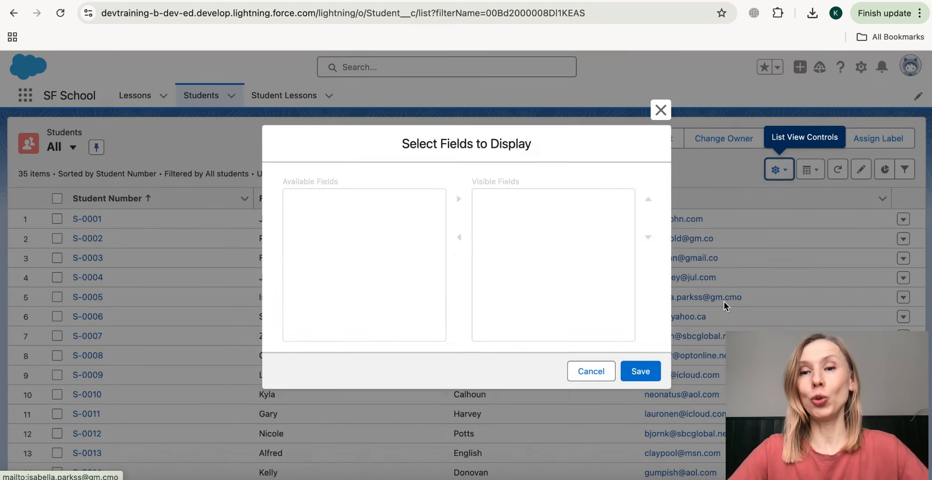
scroll(377, 245, "down", 4)
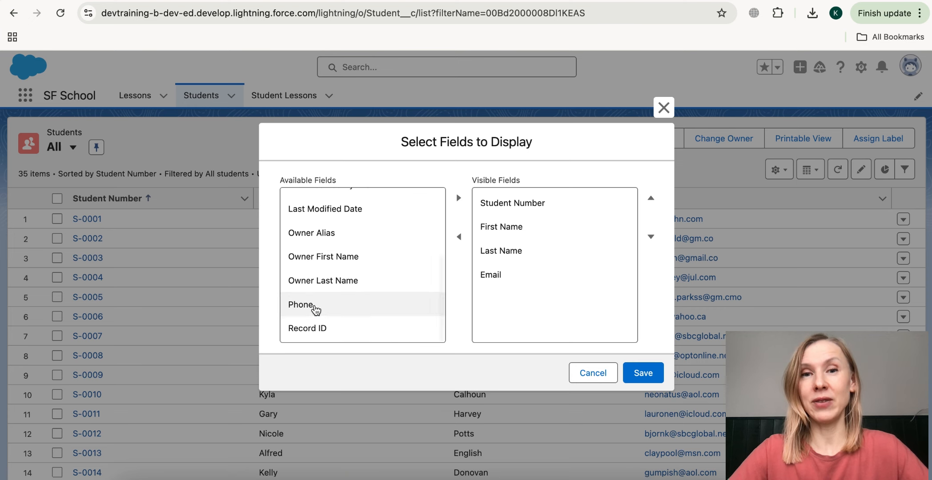
left_click(316, 309)
left_click(458, 198)
left_click(643, 372)
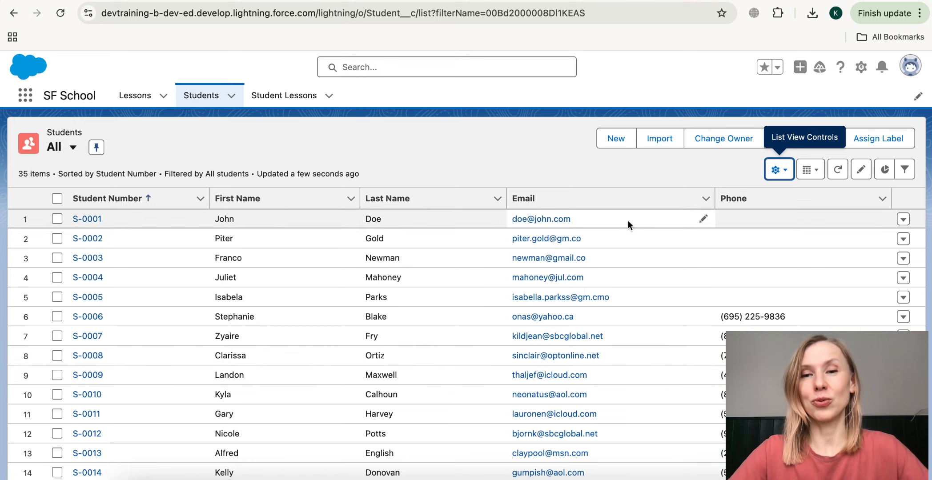
- Look through the Students list to check which records have phone numbers after the import
scroll(646, 280, "down", 6)
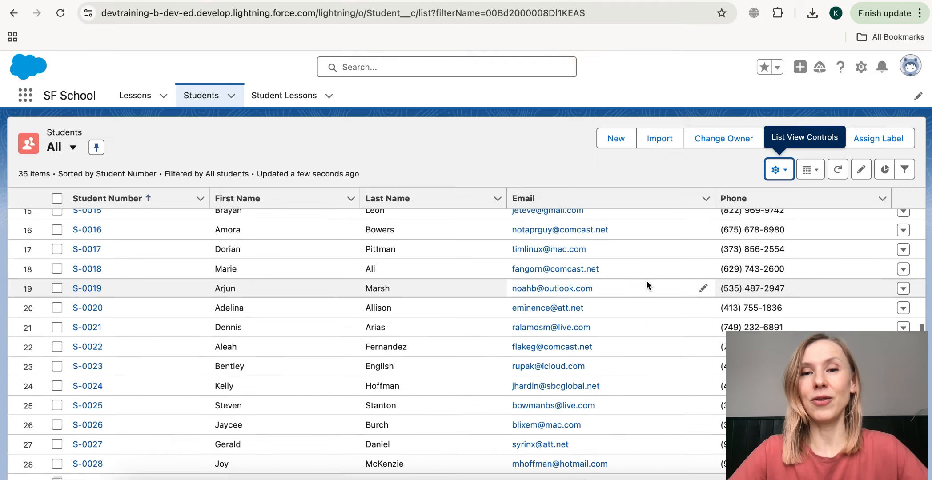
scroll(647, 281, "down", 3)
scroll(647, 281, "up", 7)
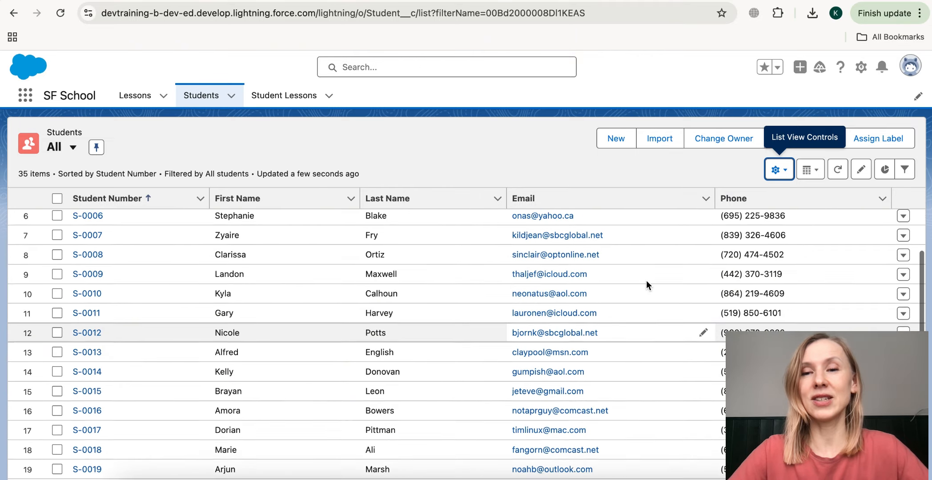
scroll(647, 283, "up", 3)
scroll(647, 283, "down", 6)
scroll(647, 283, "up", 5)
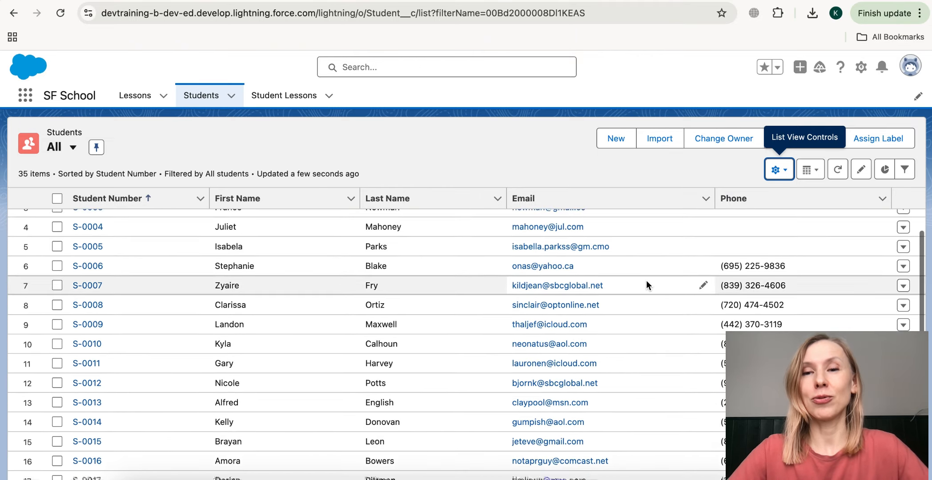
scroll(647, 282, "up", 2)
scroll(647, 282, "down", 6)
scroll(646, 282, "up", 6)
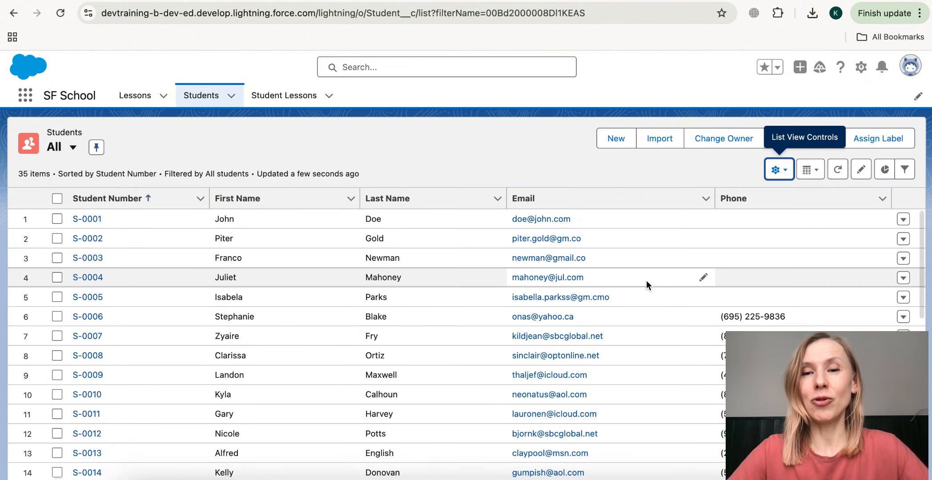